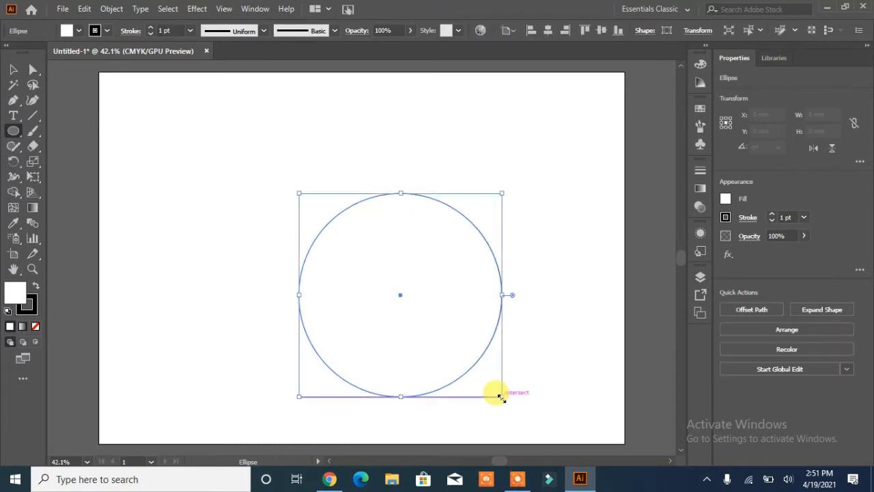
Step: Move the circle to the middle of the artboard and give it no fill and a 38 pt black stroke
drag(401, 298, 356, 246)
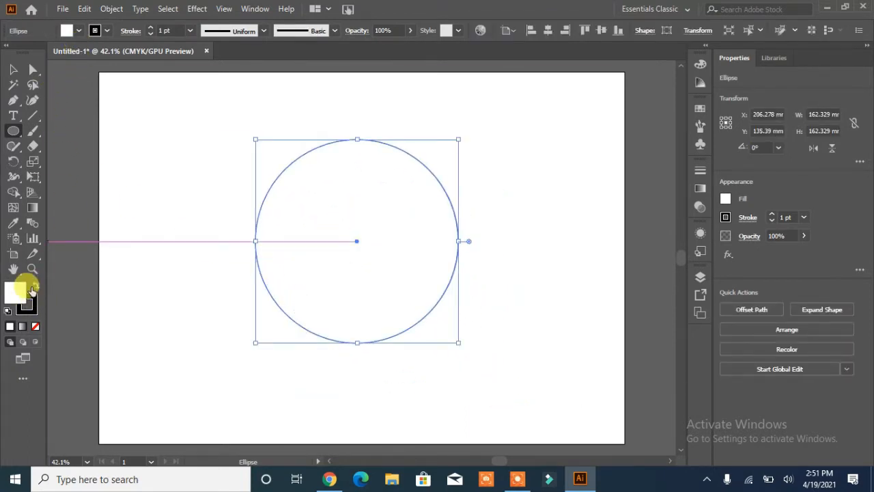
click(35, 286)
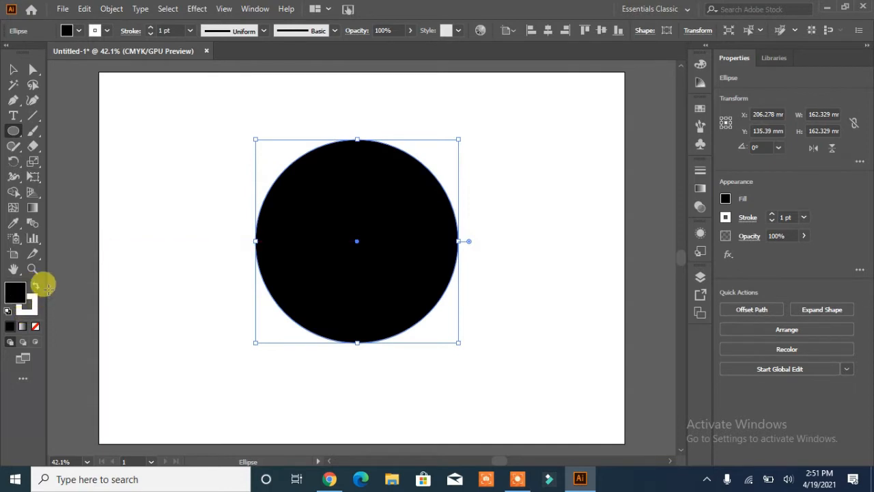
click(36, 286)
click(36, 326)
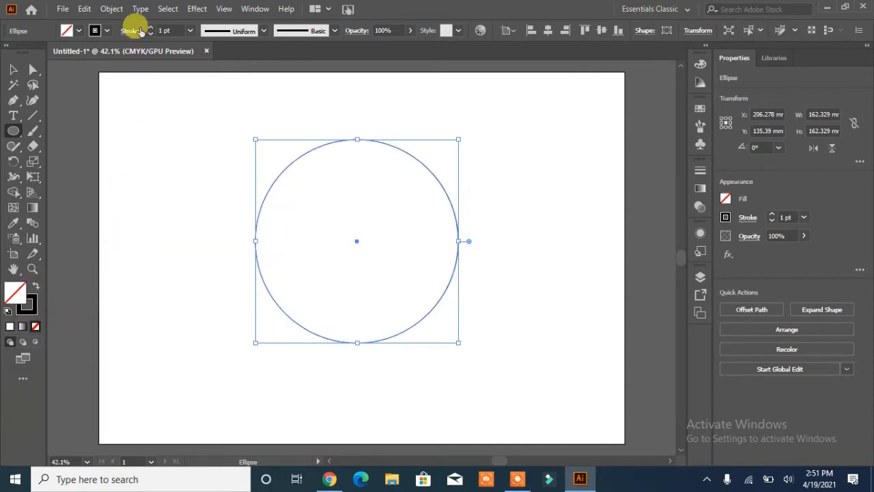
drag(151, 32, 151, 31)
click(13, 69)
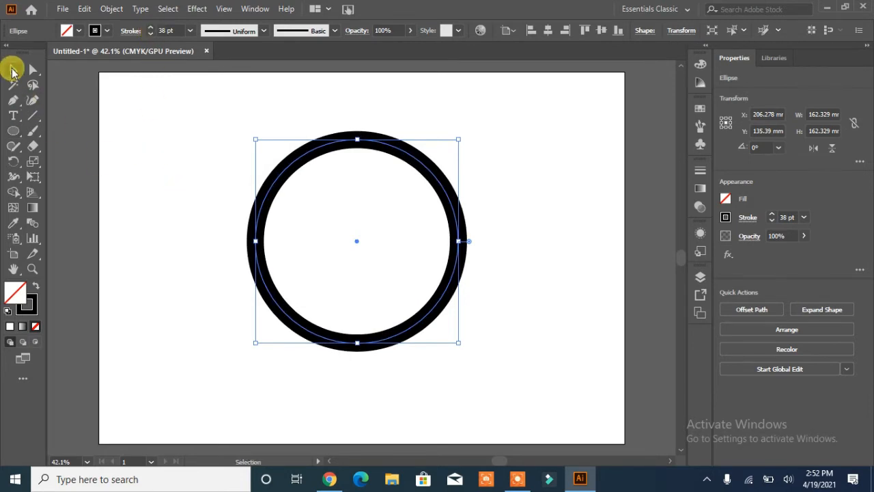
click(185, 201)
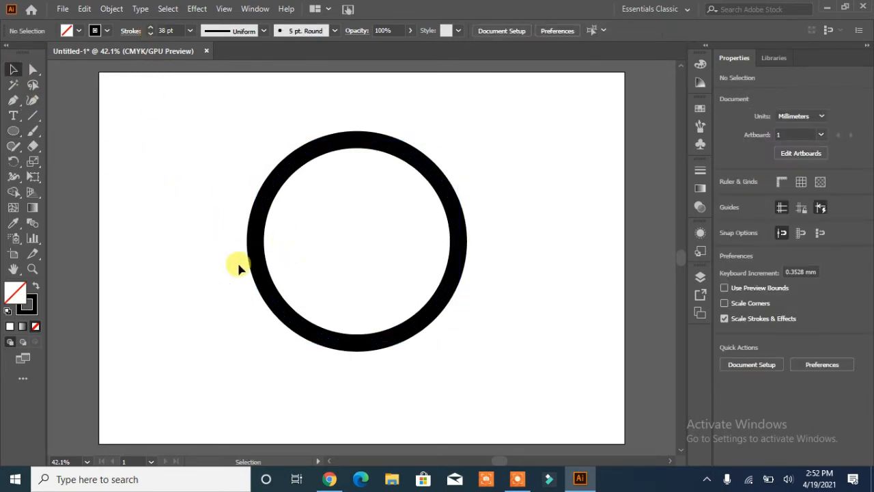
Step: Scale the black ring down to about 137 mm wide and recentre it on the artboard
click(439, 315)
drag(458, 343, 427, 308)
drag(342, 226, 382, 254)
Step: Draw a second circle about 131 mm wide overlapping the ring's left side and set its stroke to 5 pt
click(13, 131)
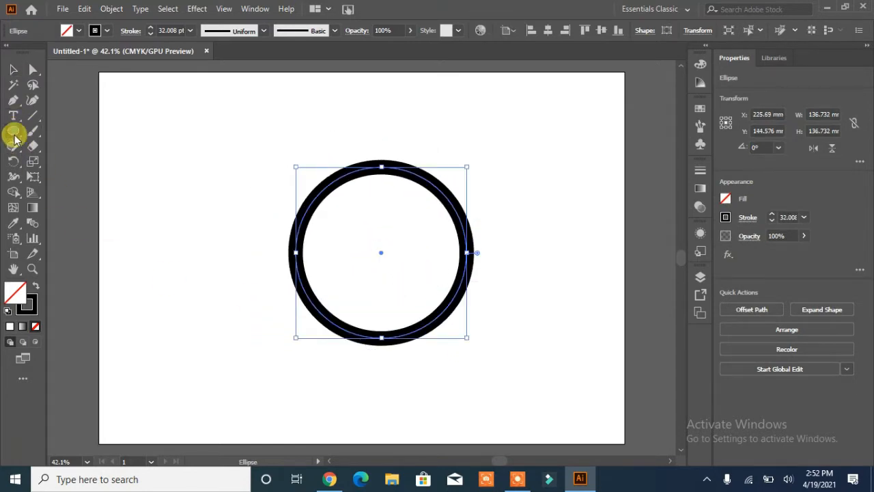
drag(157, 187, 322, 352)
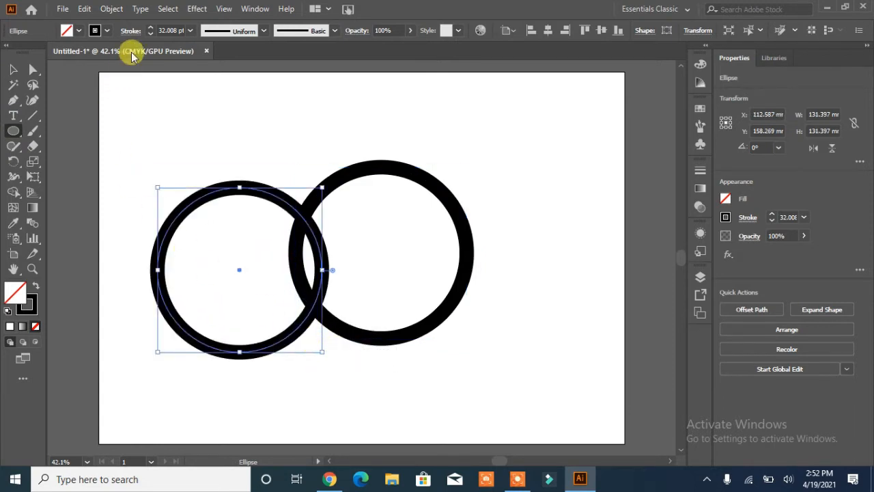
click(151, 34)
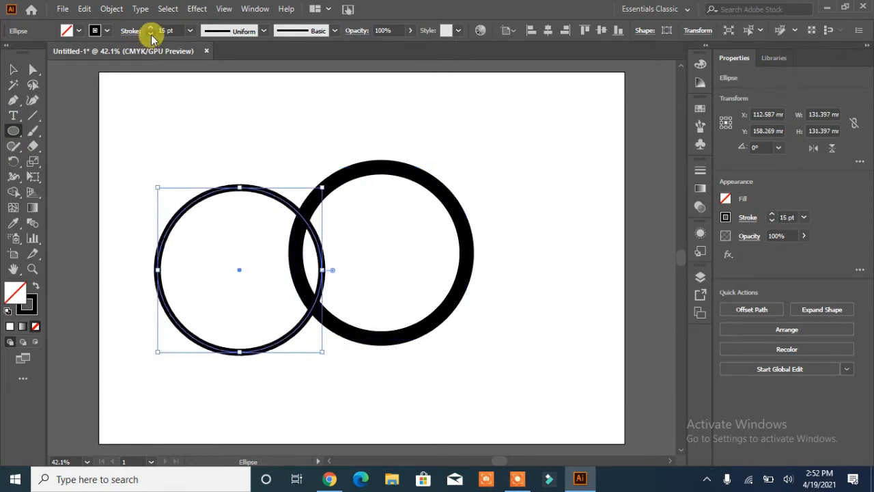
Step: Change the second circle's stroke colour to white, keeping it without a fill
click(78, 32)
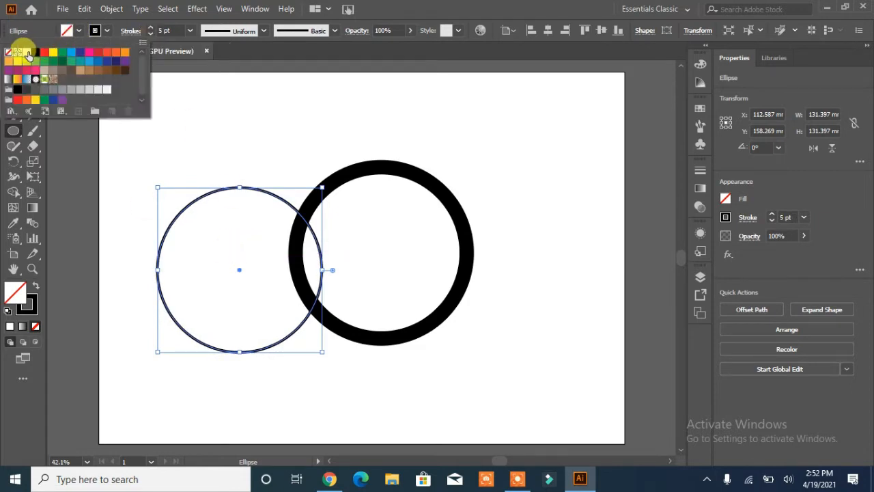
click(99, 31)
click(26, 52)
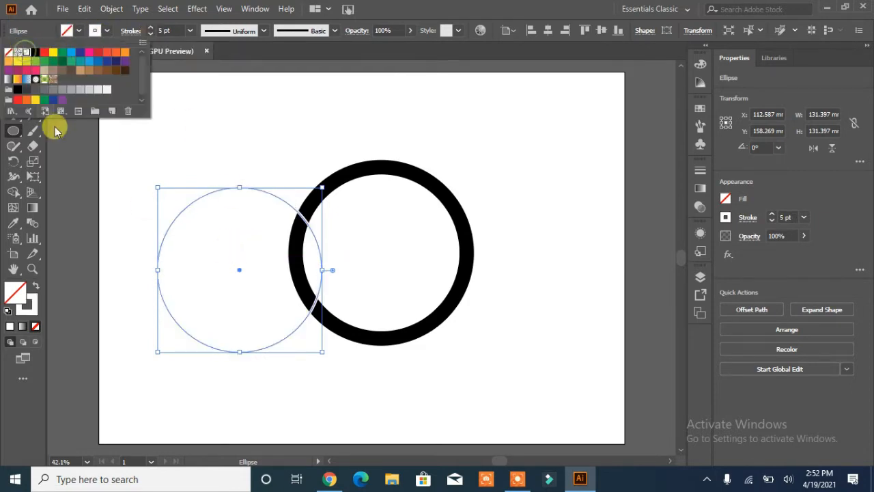
click(111, 213)
click(273, 302)
click(479, 260)
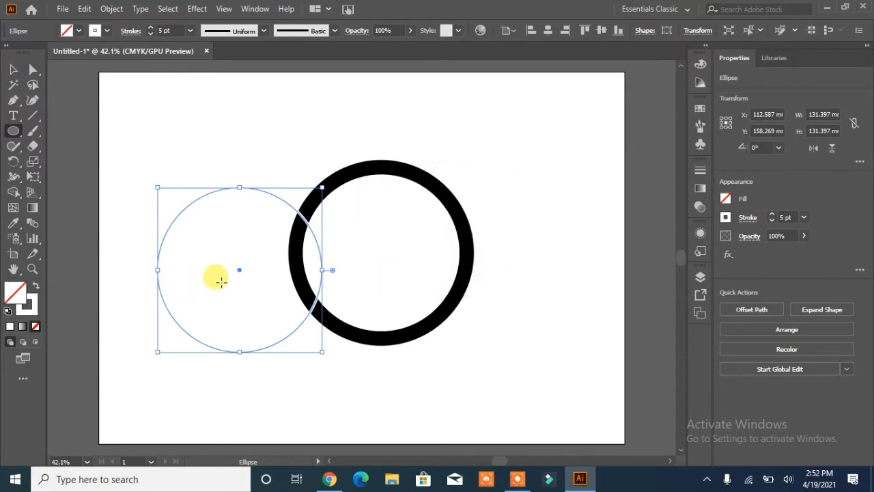
Step: Move the white circle onto the black ring and nudge it right until it reaches the ring's right outer edge
mouse_move(243, 274)
mouse_down()
mouse_move(376, 267)
mouse_move(381, 257)
mouse_up()
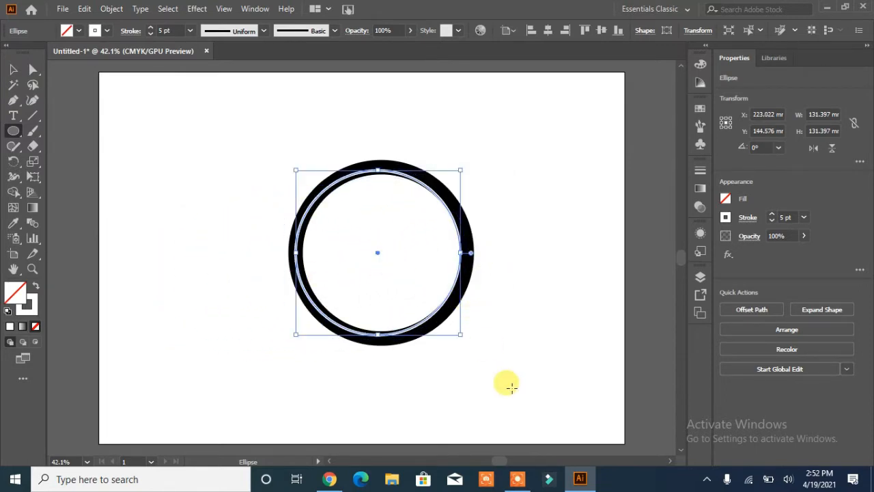
key(Right)
key(Right)
key(Right)
key(Right)
key(Right)
key(Right)
key(Right)
key(Right)
key(Right)
key(Right)
key(Right)
key(Right)
key(Right)
key(Right)
key(Right)
key(Right)
key(Right)
key(Right)
key(Right)
key(Right)
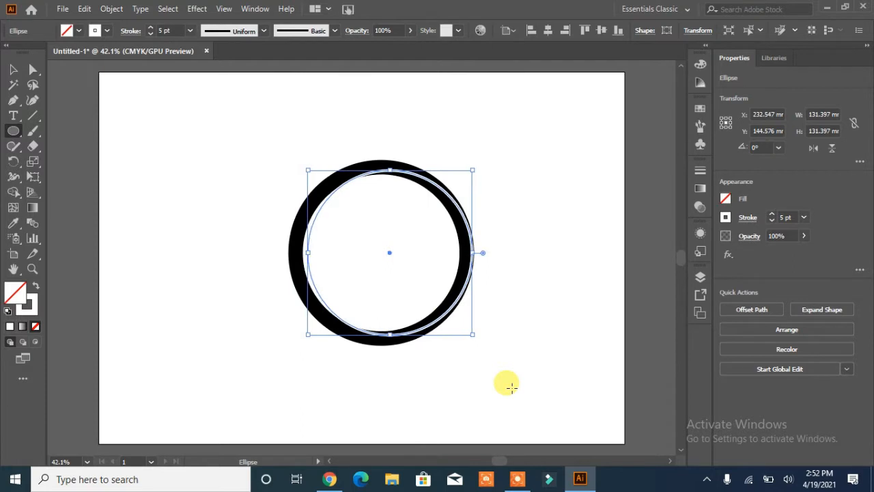
key(Right)
key(Right)
key(Right)
key(Right)
key(Right)
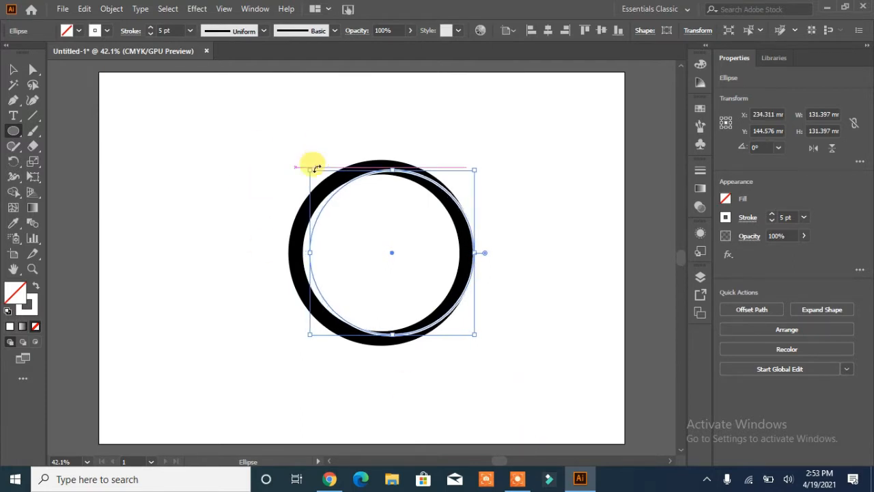
Step: Enlarge the white circle proportionally to about 137 mm wide, keeping its right edge in place
mouse_move(310, 170)
mouse_down()
mouse_move(306, 175)
mouse_move(293, 160)
mouse_move(299, 167)
mouse_up()
mouse_move(304, 337)
mouse_down()
mouse_move(280, 355)
mouse_move(303, 337)
mouse_up()
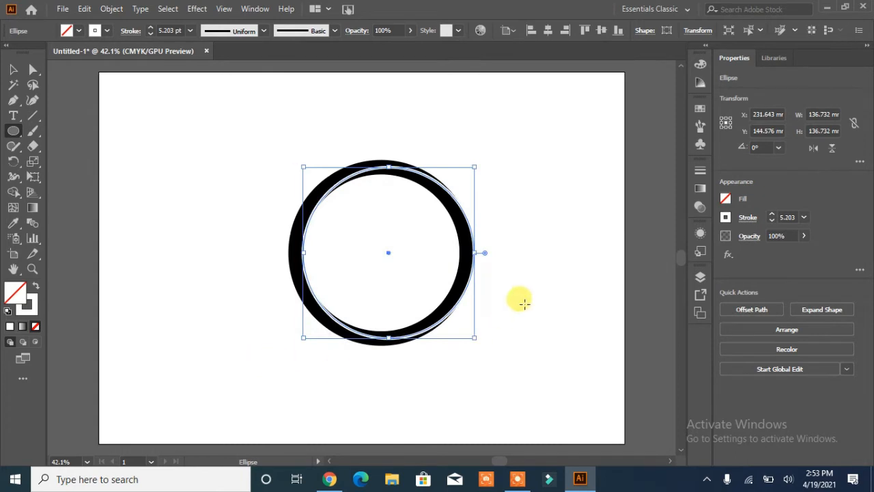
click(154, 200)
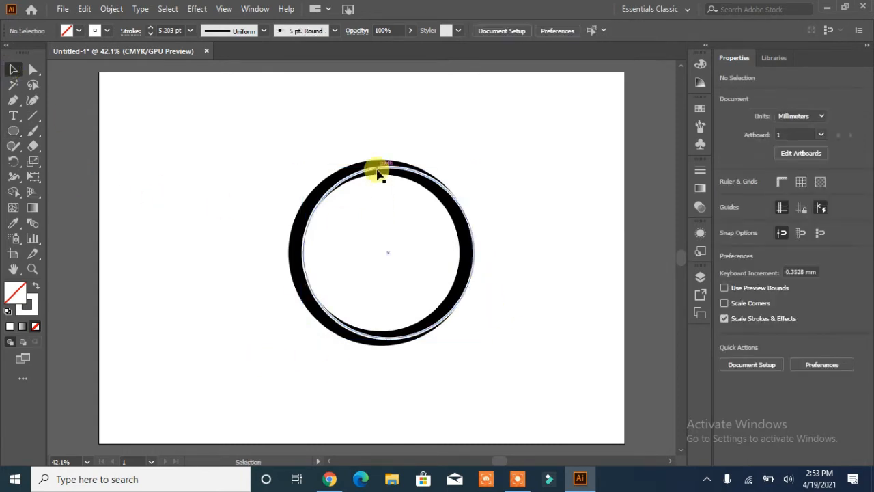
Step: Set the white circle's stroke to 7 pt
click(427, 335)
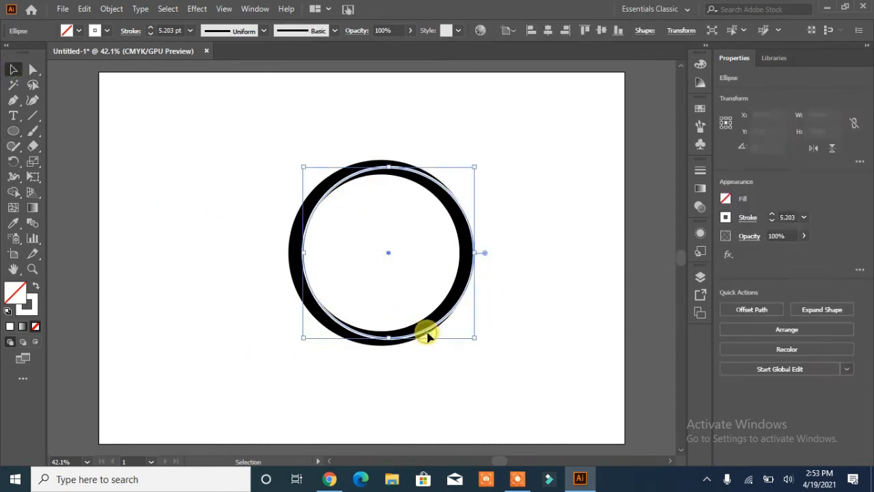
click(151, 28)
click(150, 28)
click(185, 248)
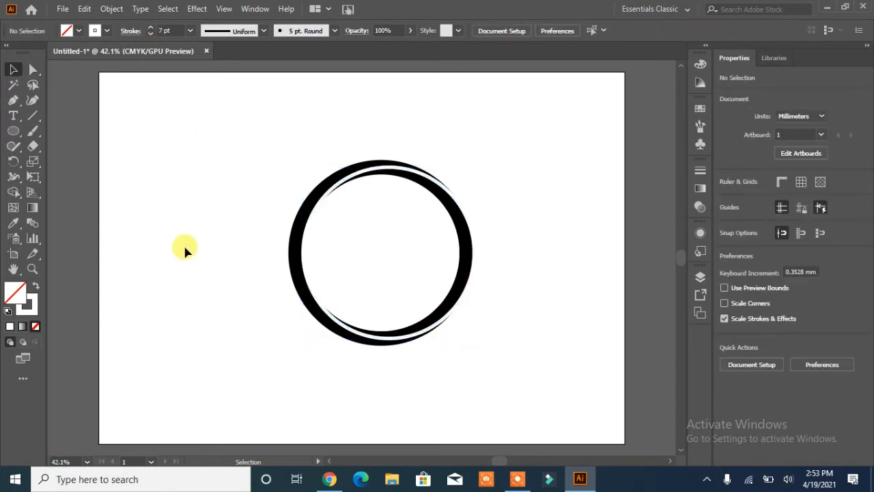
Step: Expand the black ring's stroke into a filled shape
double_click(416, 338)
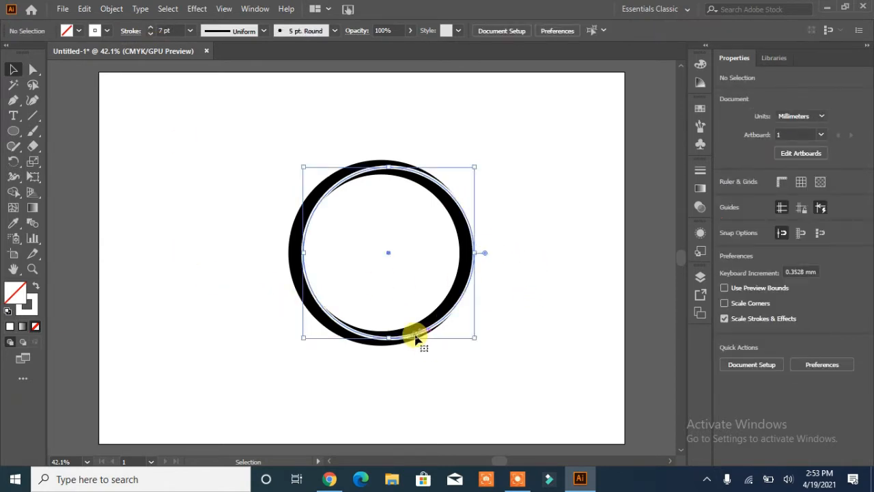
click(56, 69)
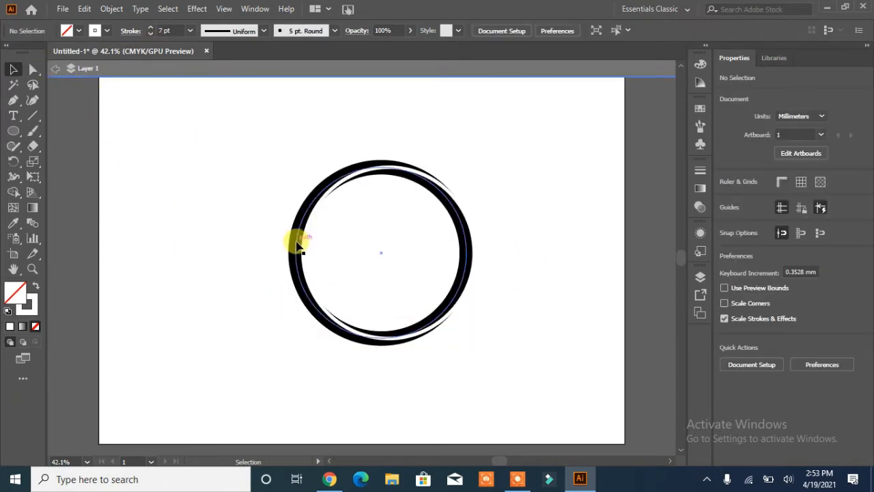
click(293, 240)
click(56, 69)
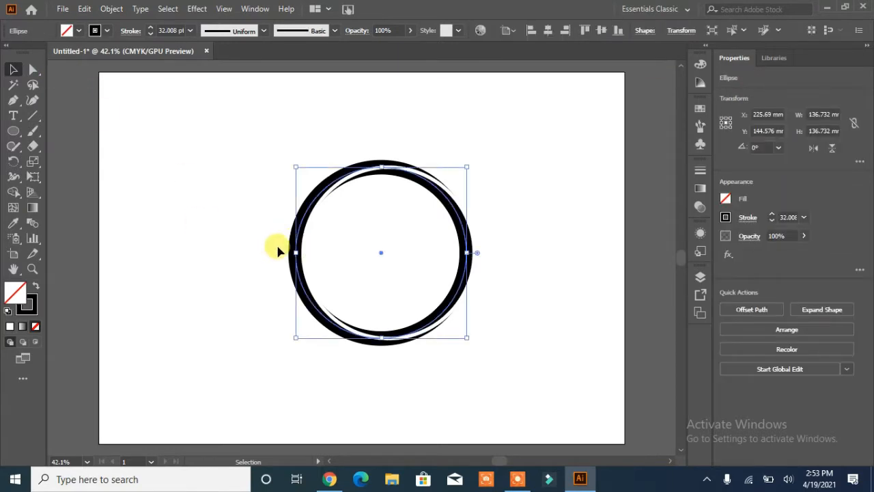
click(111, 8)
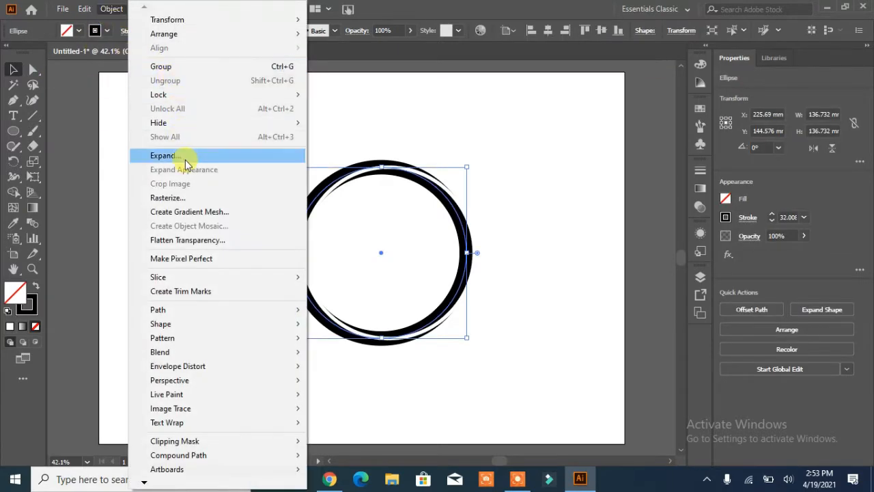
click(137, 153)
click(406, 312)
click(395, 220)
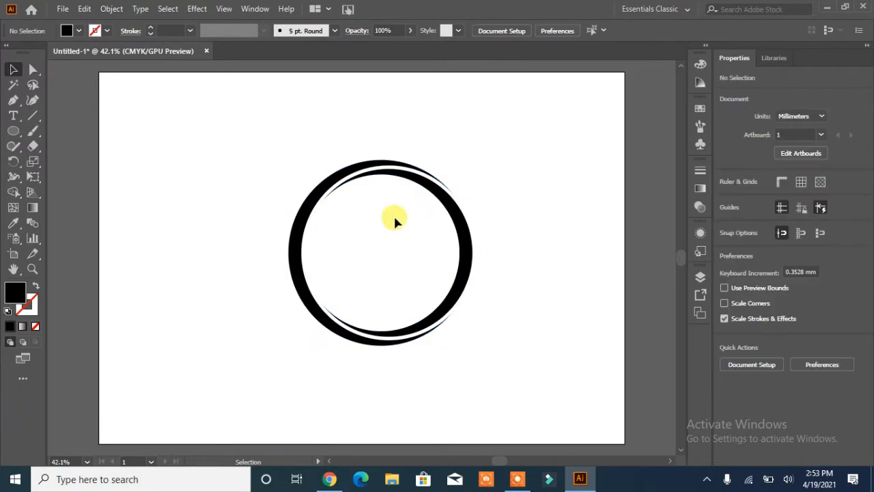
Step: Expand the white circle's stroke into a filled shape
click(313, 219)
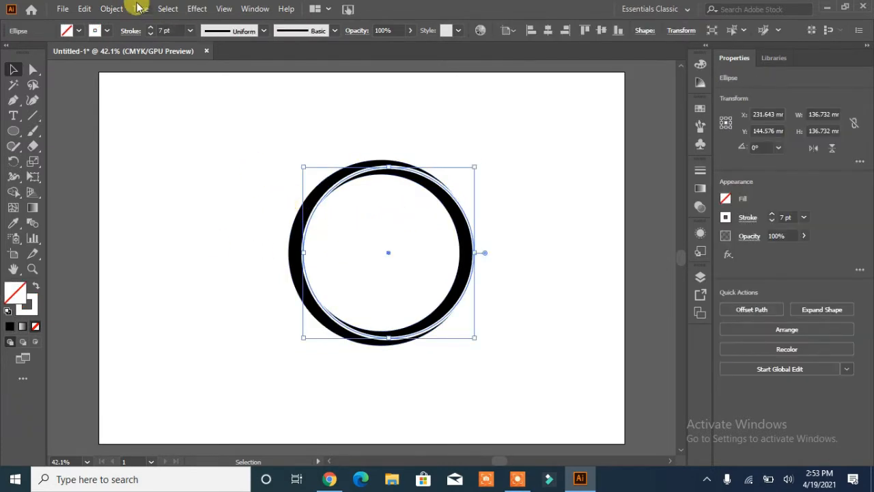
click(111, 8)
click(170, 155)
click(394, 315)
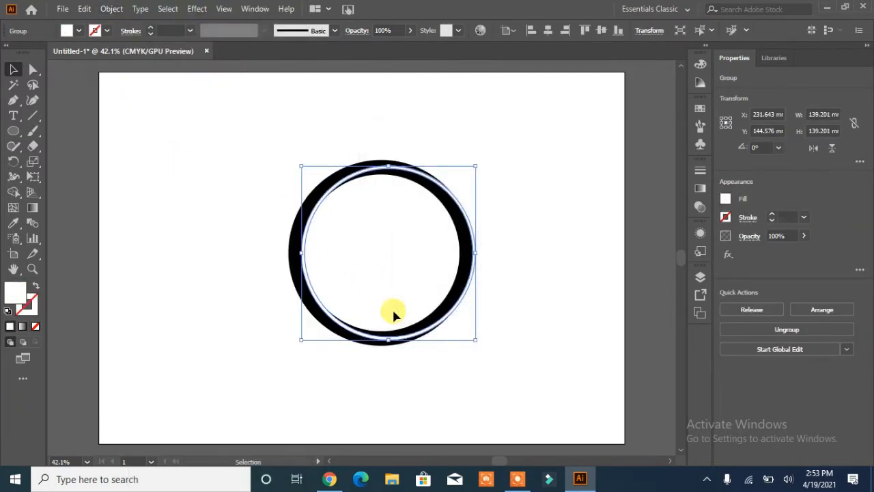
click(196, 200)
Step: Subtract the white ring from the black ring with Minus Front and move the result to the artboard's right side
drag(517, 176, 229, 361)
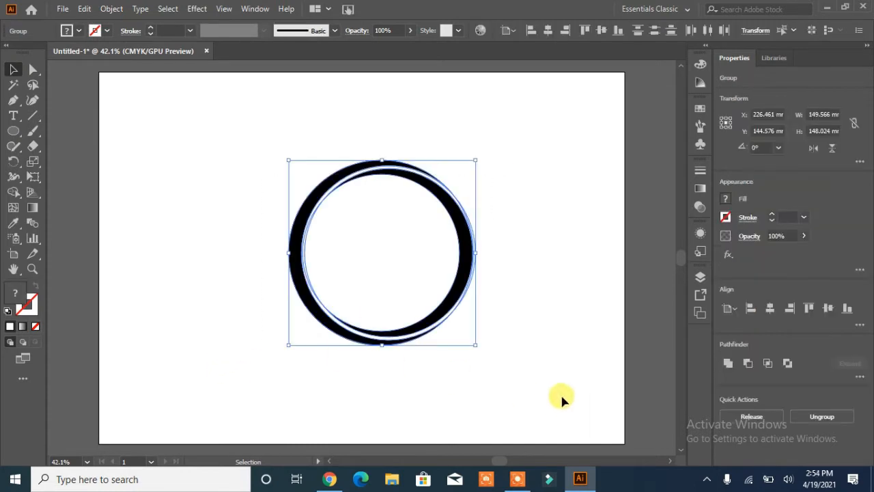
click(749, 364)
click(560, 330)
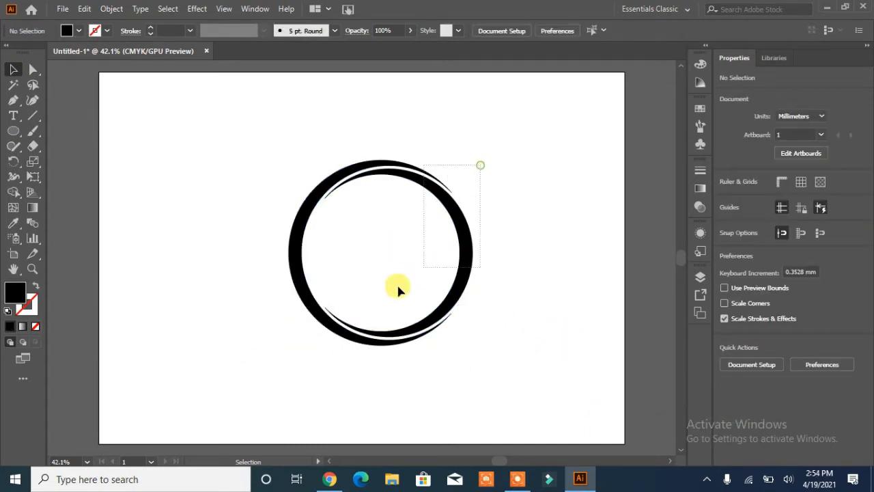
drag(303, 293, 420, 273)
click(263, 263)
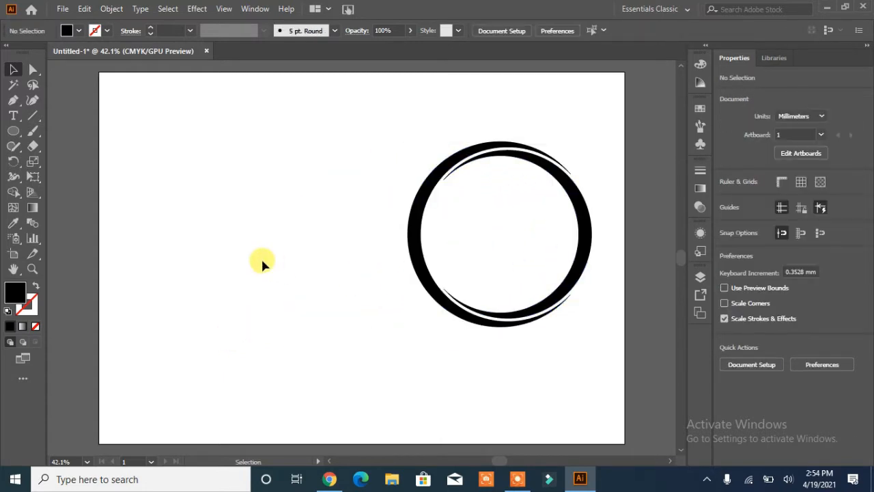
Step: Draw a filled black circle about 106 mm wide in the empty area left of the ring
click(14, 135)
click(47, 148)
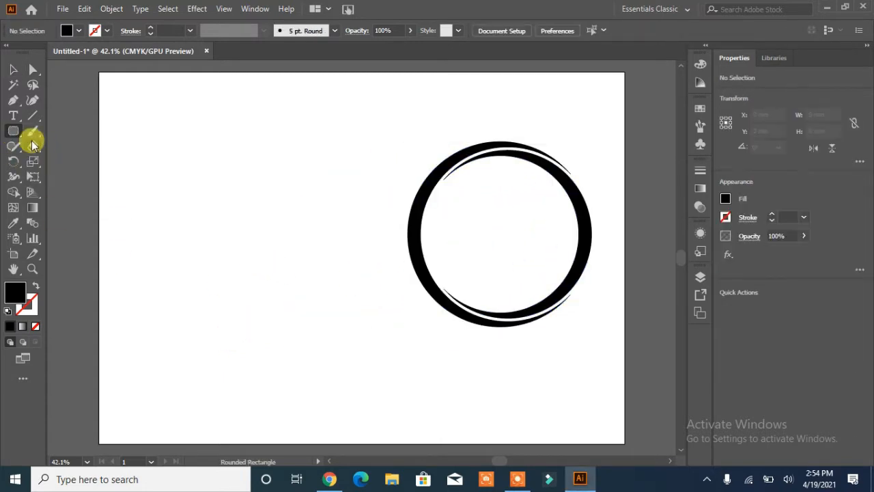
click(16, 135)
click(44, 161)
drag(179, 160, 308, 292)
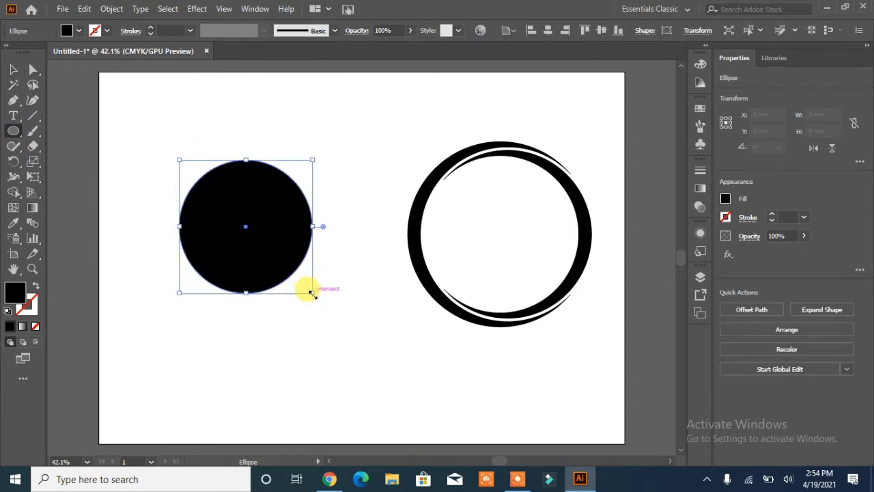
Step: Draw a black rectangle about 150 by 102 mm covering the lower half of the filled circle
key(m)
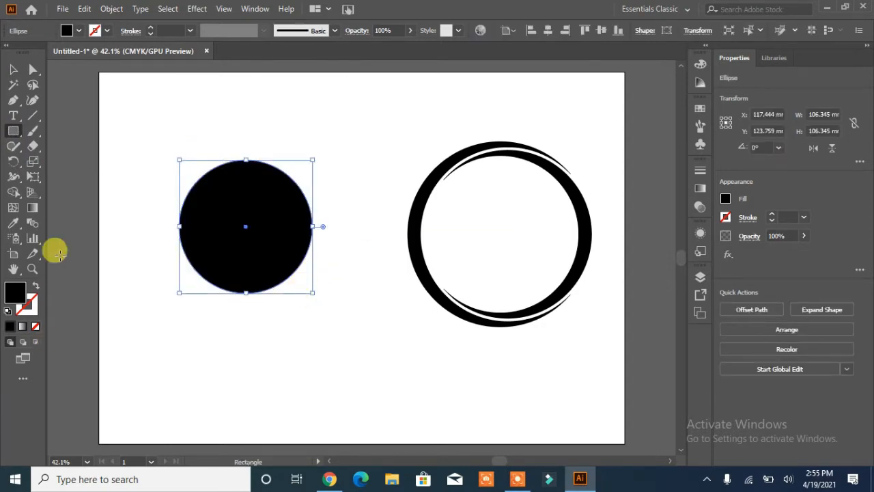
drag(154, 226, 344, 354)
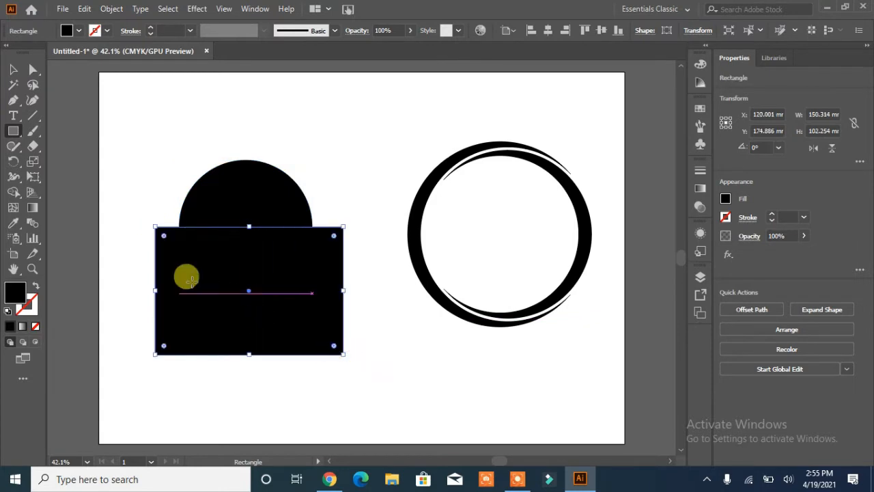
click(13, 70)
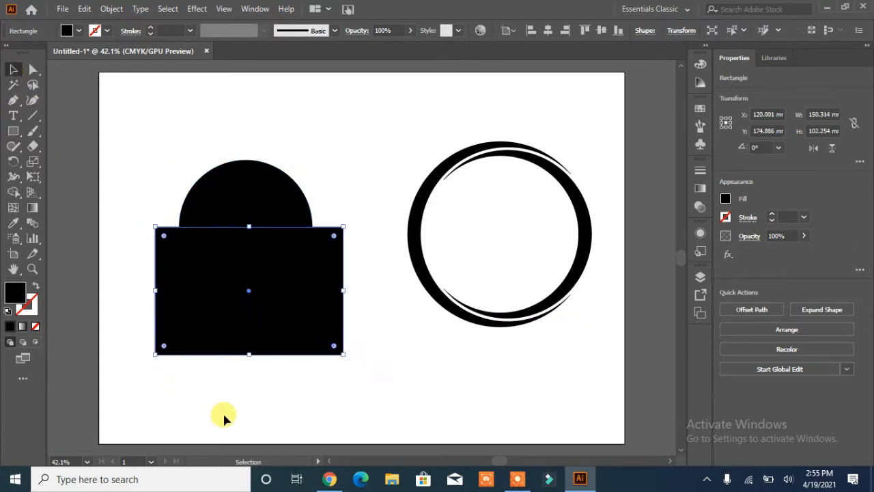
Step: Nudge the rectangle up by about 5 mm so it covers slightly more of the circle
key(Up)
key(Up)
key(Up)
key(Up)
key(Up)
key(Up)
key(Up)
key(Up)
key(Up)
key(Up)
key(Up)
key(Up)
key(Up)
key(Up)
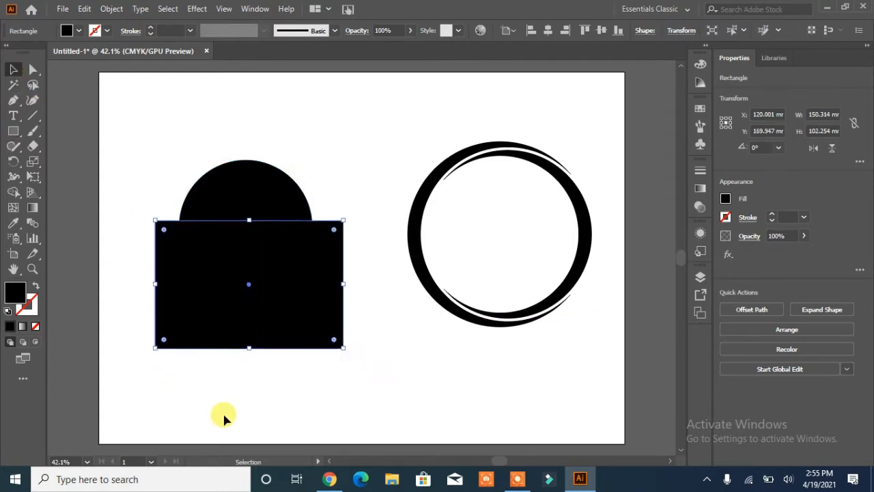
Step: Subtract the rectangle from the circle with Minus Front and move the remaining dome down to the middle of the empty area
double_click(13, 70)
click(502, 337)
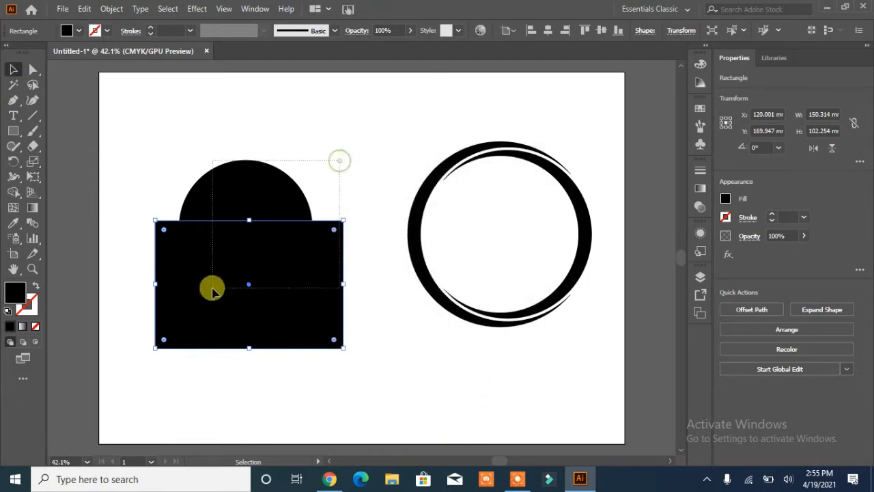
shift+click(232, 188)
click(737, 360)
click(264, 354)
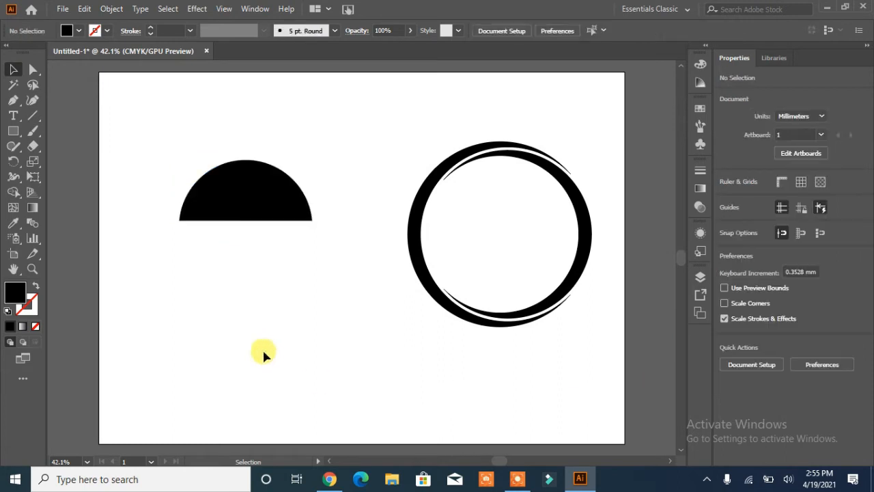
drag(242, 203, 262, 263)
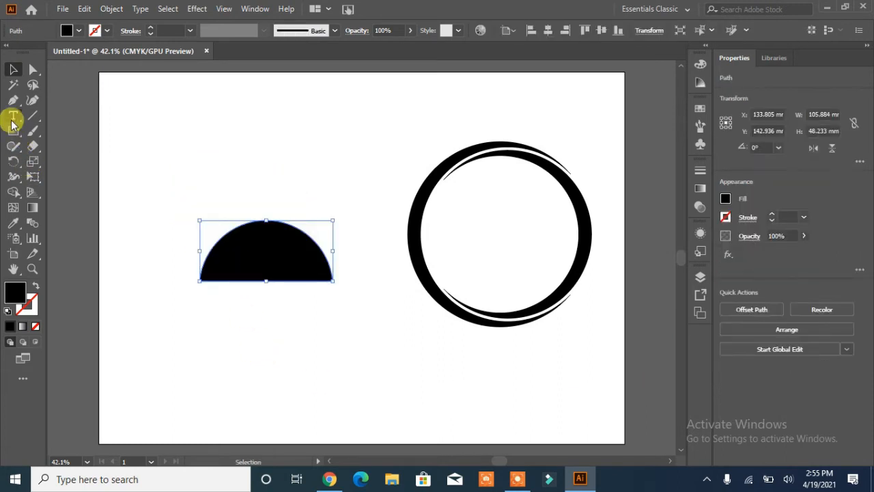
Step: Draw a filled black circle about 7.7 mm wide as a knob on top of the dome
drag(15, 134, 43, 161)
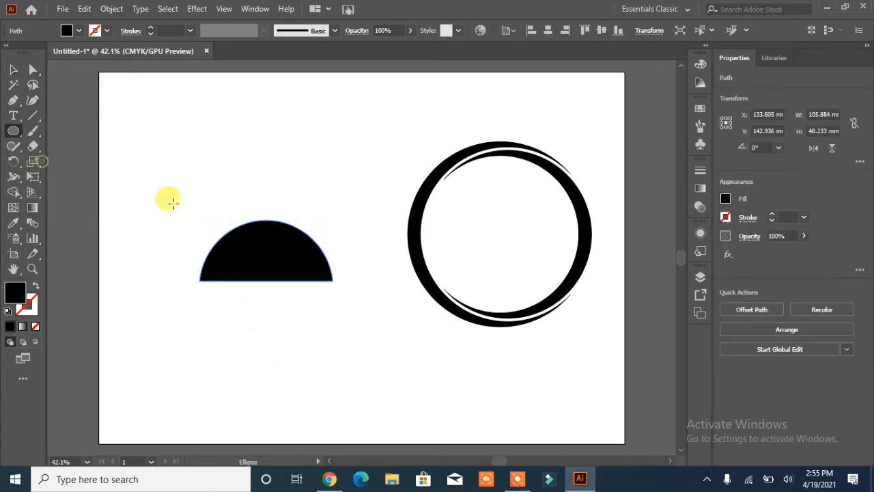
drag(259, 191, 267, 219)
click(14, 69)
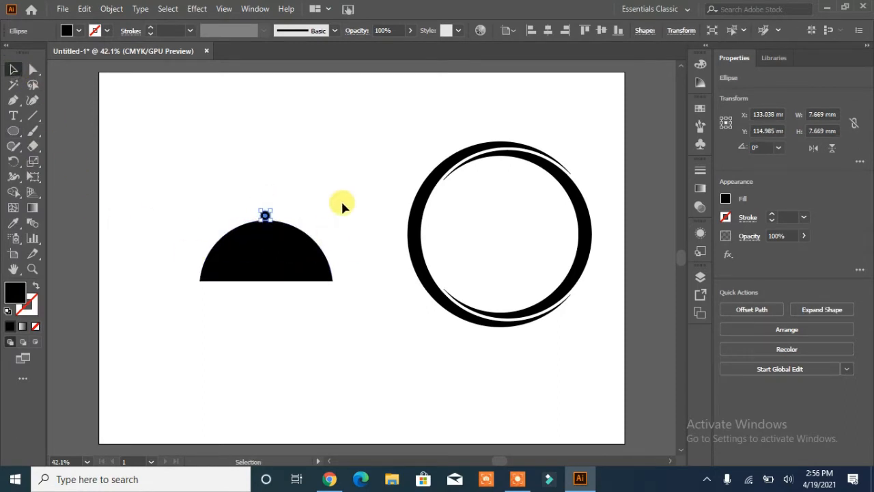
click(342, 216)
Step: Group the knob with the dome and move the group up by about 6 mm
drag(230, 284, 205, 274)
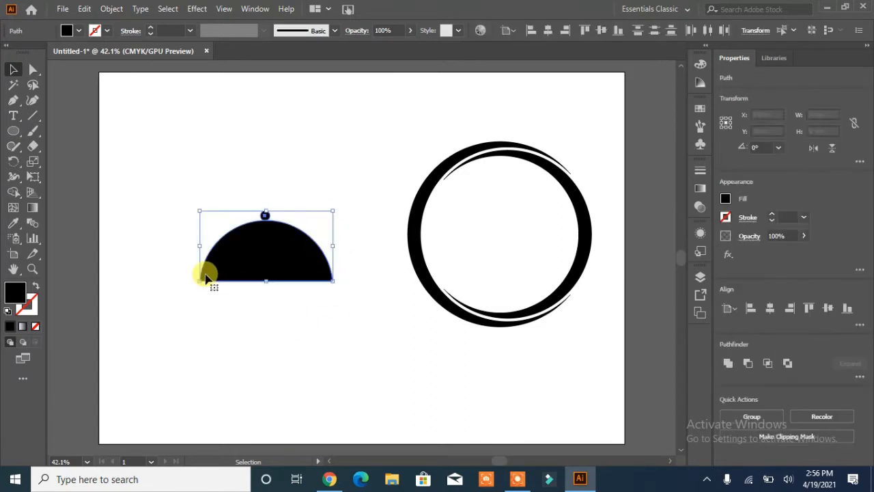
click(263, 337)
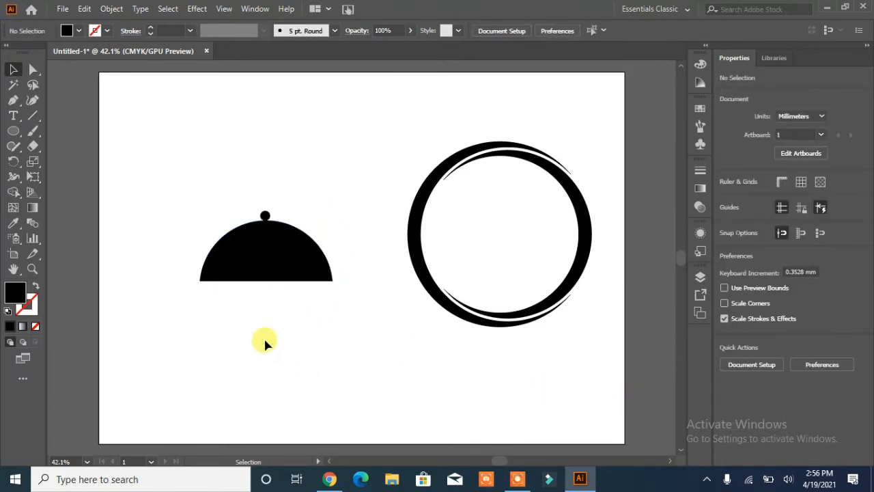
mouse_move(263, 224)
mouse_down()
mouse_move(264, 201)
mouse_move(264, 216)
mouse_up()
click(270, 303)
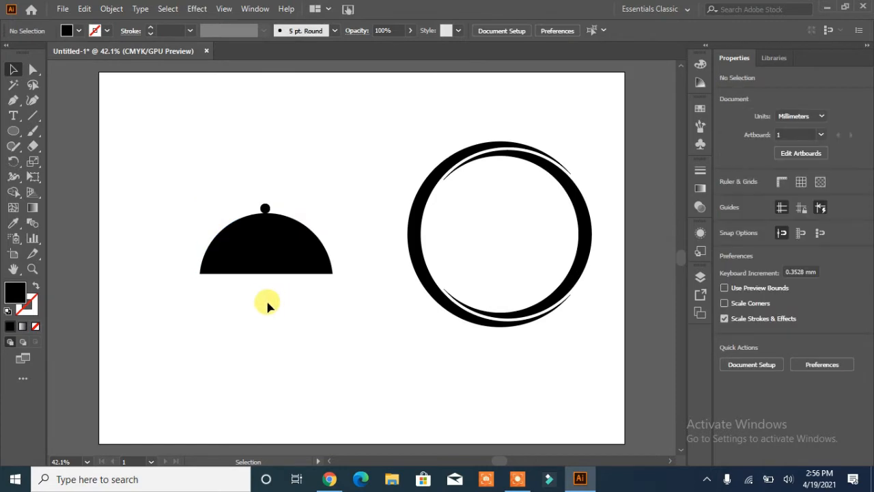
Step: Draw an open curved Pen path about 20 by 41 mm down the dome's left side, ending just below its base
click(13, 100)
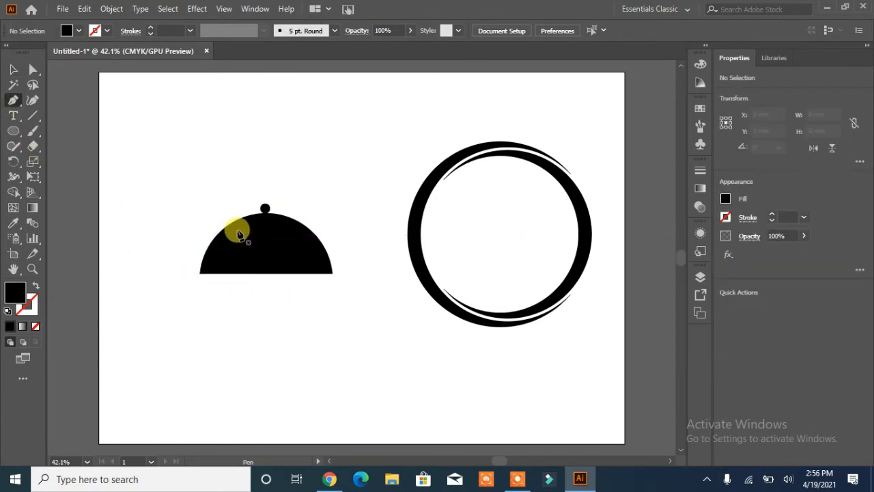
click(237, 232)
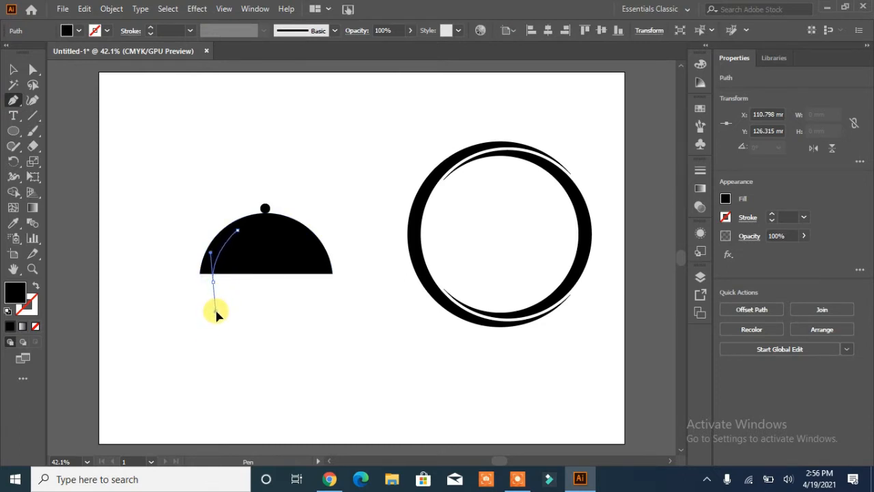
drag(216, 313, 210, 284)
click(266, 322)
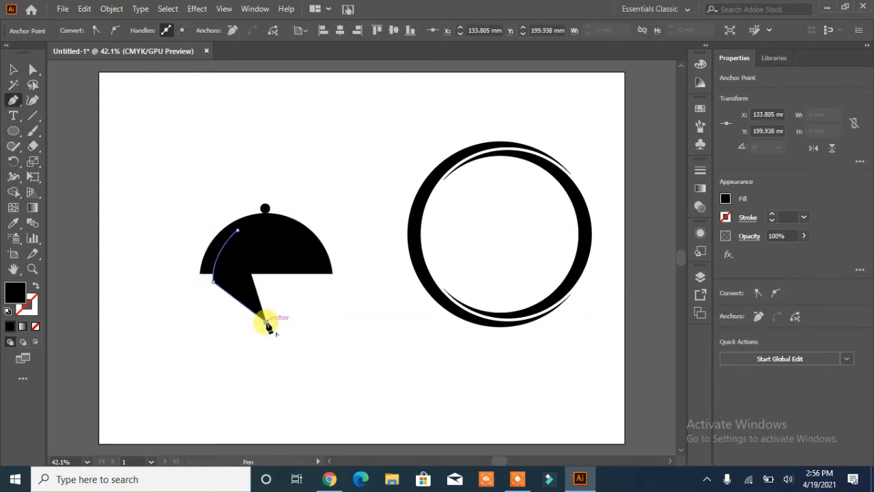
key(ctrl+z)
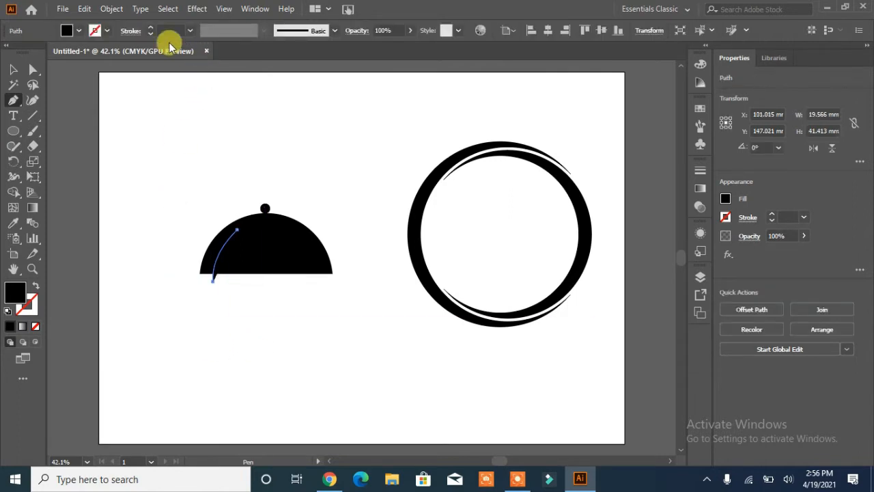
Step: Give the curved path no fill and a white 19 pt stroke
click(151, 28)
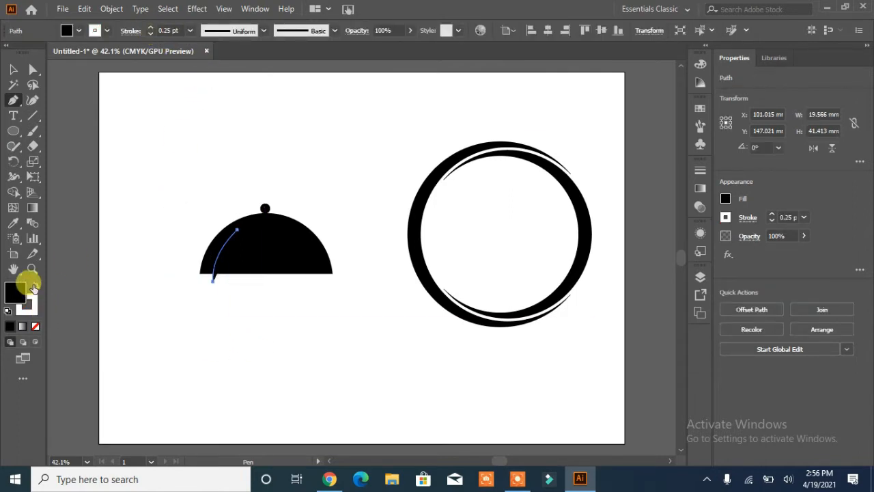
click(35, 285)
click(36, 326)
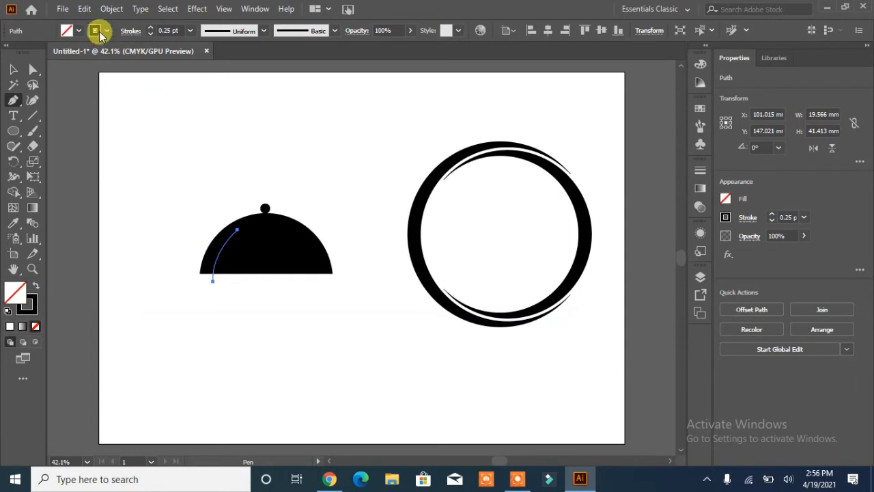
click(77, 30)
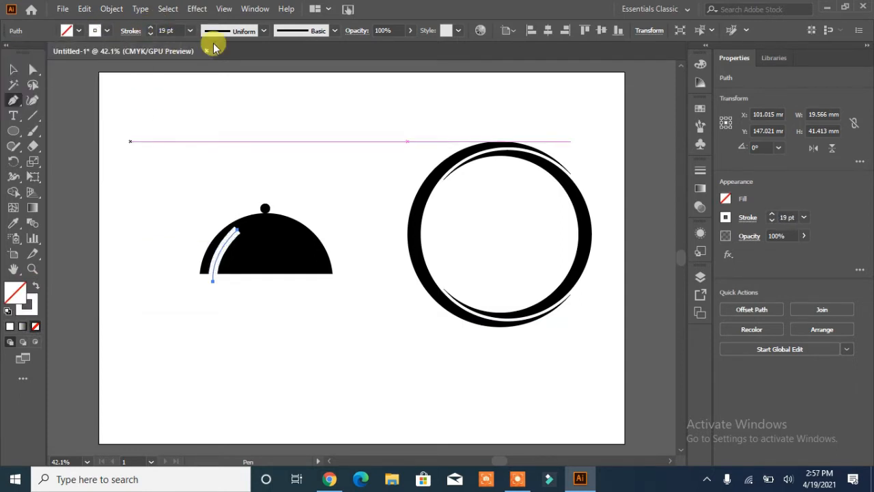
Step: Apply a tapered width profile to the white stroke and flip it so the thin end sits at the top
click(263, 31)
click(222, 130)
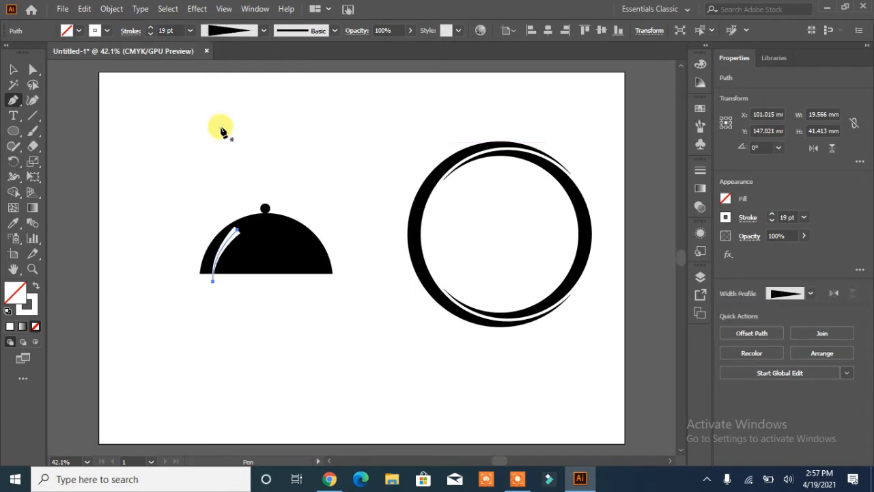
click(834, 293)
click(13, 69)
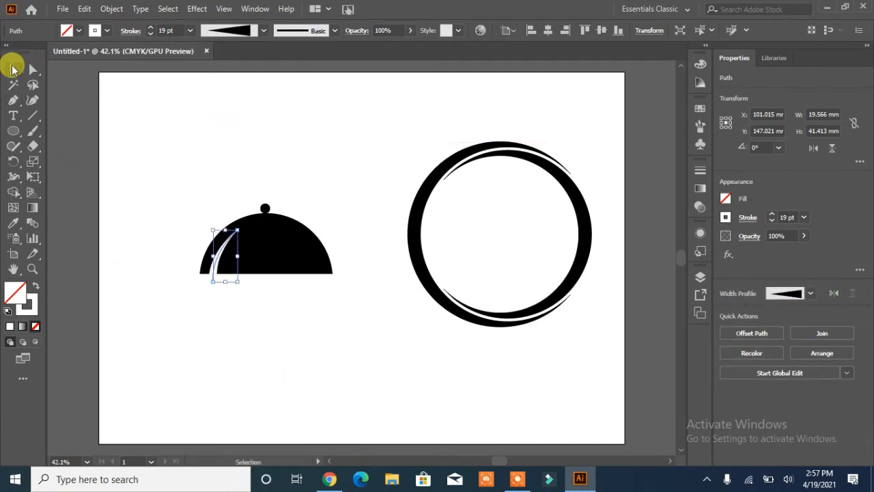
click(154, 242)
Step: Expand the appearance of the white tapered stroke into a filled shape
click(224, 249)
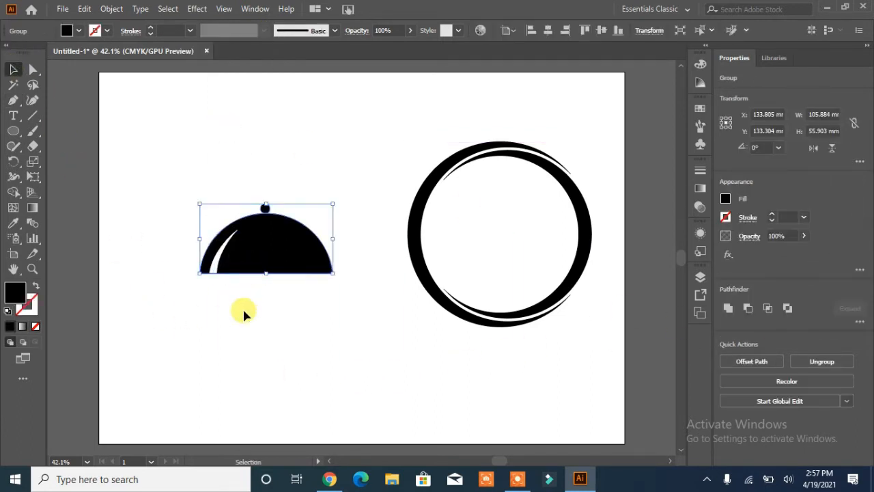
click(243, 312)
click(213, 267)
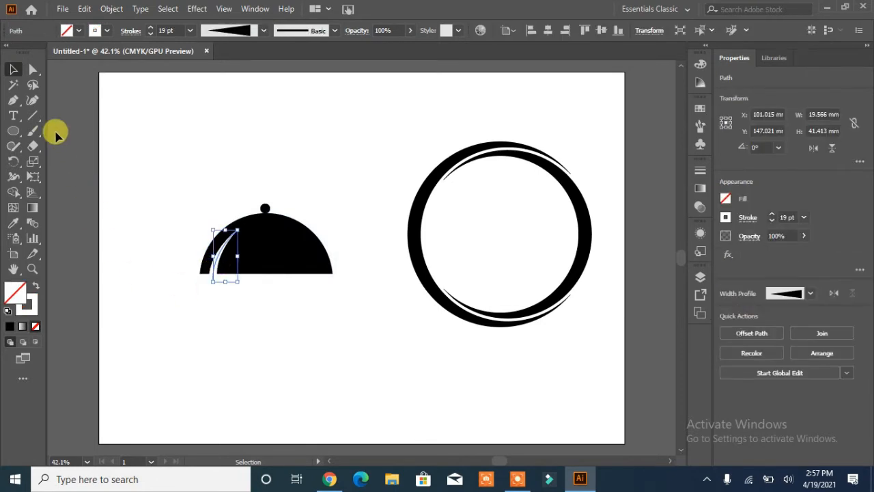
click(113, 9)
click(151, 168)
click(221, 298)
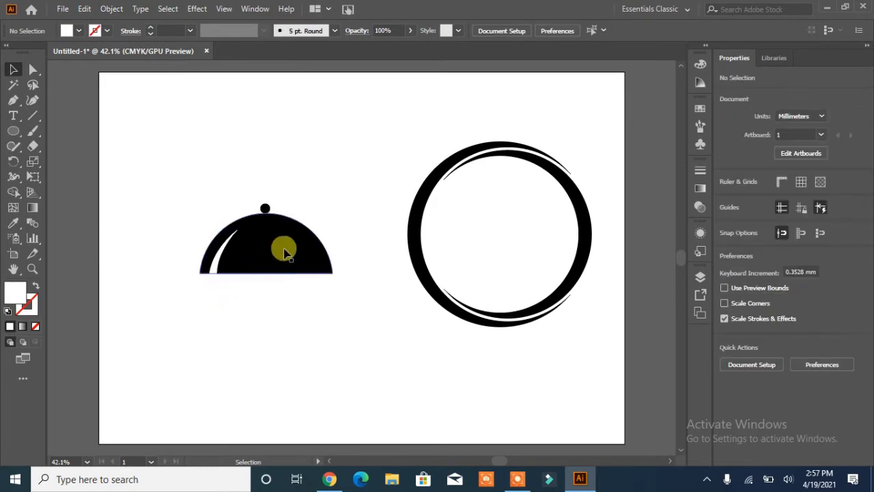
Step: Remove the part of the white highlight that sticks out below the dome with Shape Builder
drag(297, 189, 137, 313)
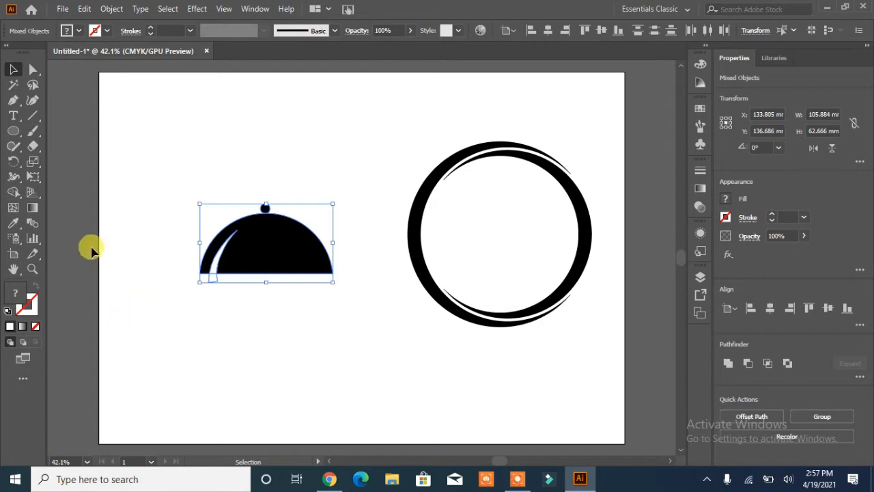
click(12, 192)
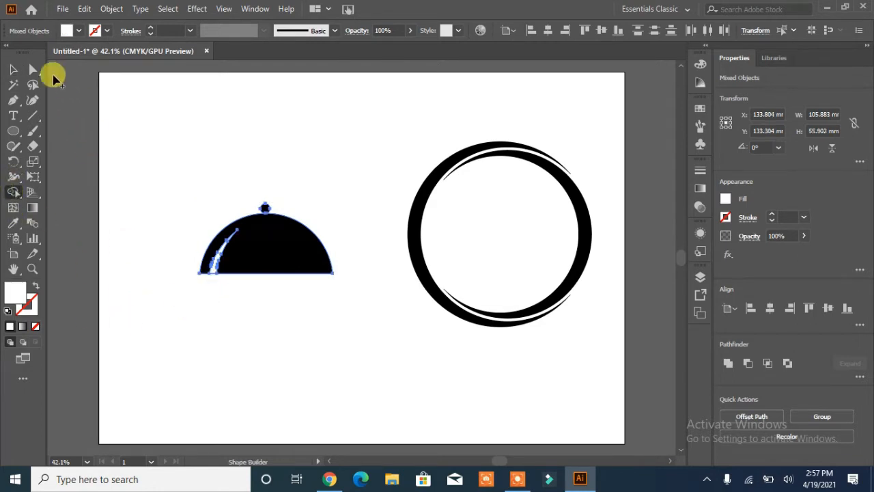
click(13, 69)
click(266, 292)
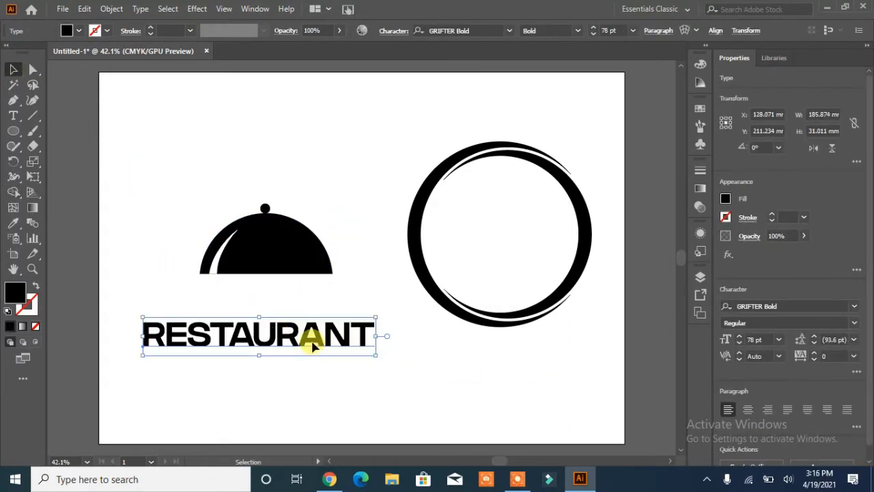
Step: Place the RESTAURANT text across the middle of the ring and set its font size to 70 pt
drag(313, 346, 548, 247)
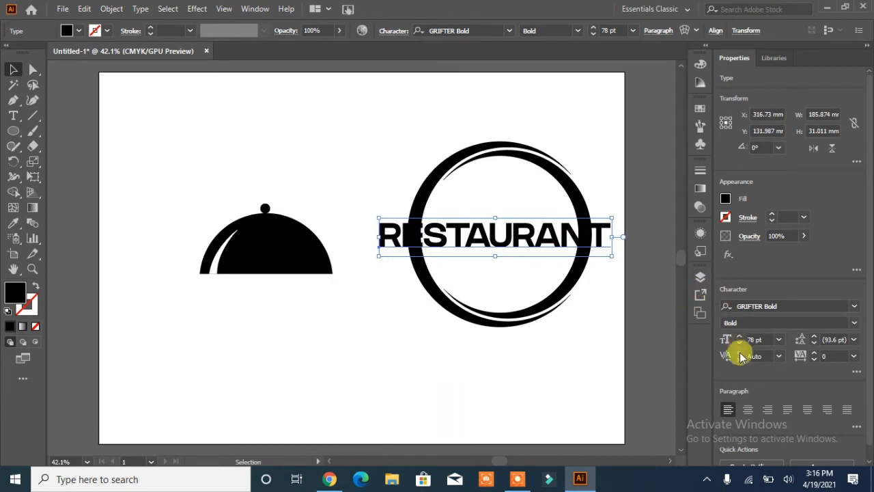
scroll(737, 342, down, 8)
drag(468, 242, 492, 246)
Step: Move the ring and the RESTAURANT text together toward the artboard's center
drag(555, 147, 476, 273)
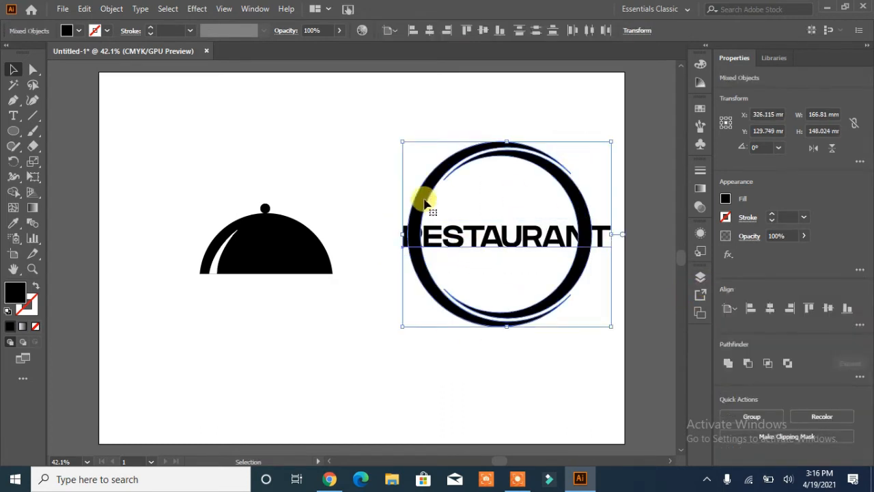
drag(424, 200, 354, 206)
click(362, 335)
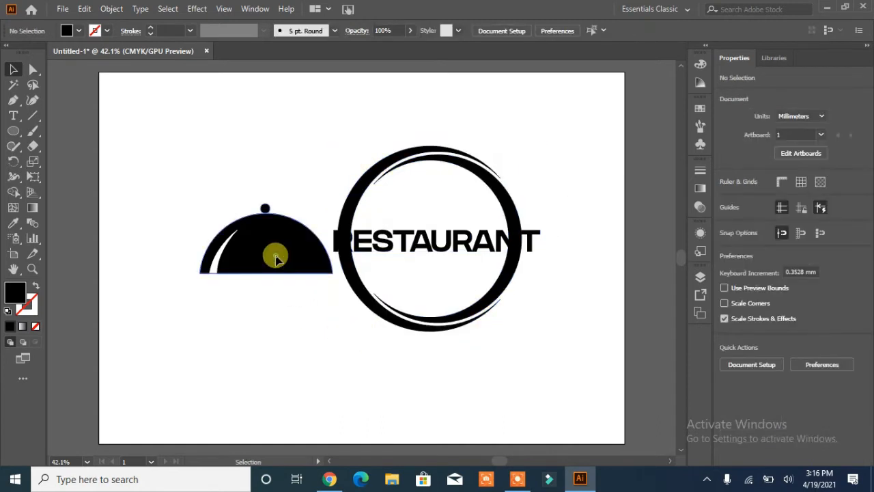
Step: Group the dome, its knob and the white highlight
click(275, 254)
drag(171, 221, 257, 302)
click(821, 416)
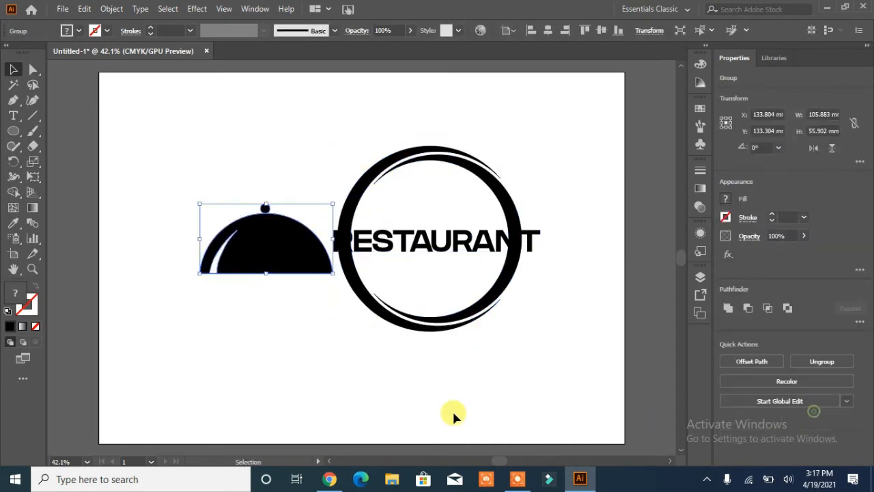
Step: Move the dome group inside the ring above the RESTAURANT text and scale it to about 81 by 43 mm
click(453, 414)
drag(267, 259, 433, 213)
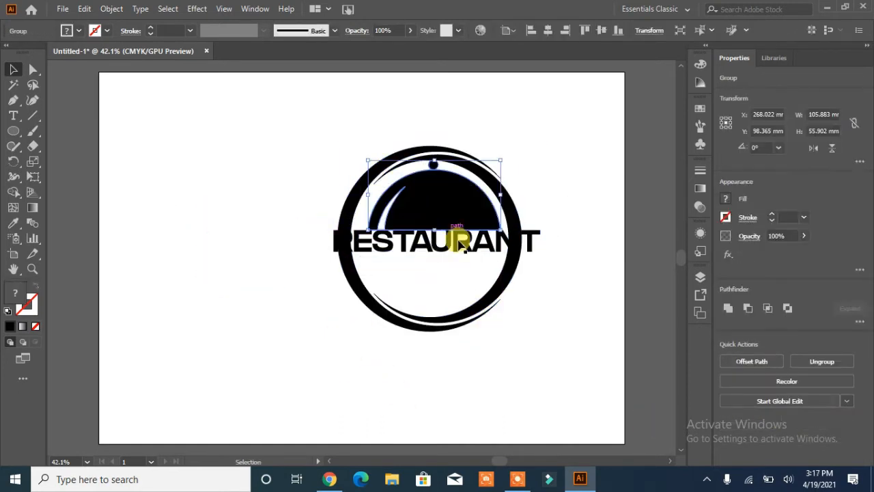
drag(501, 229, 531, 227)
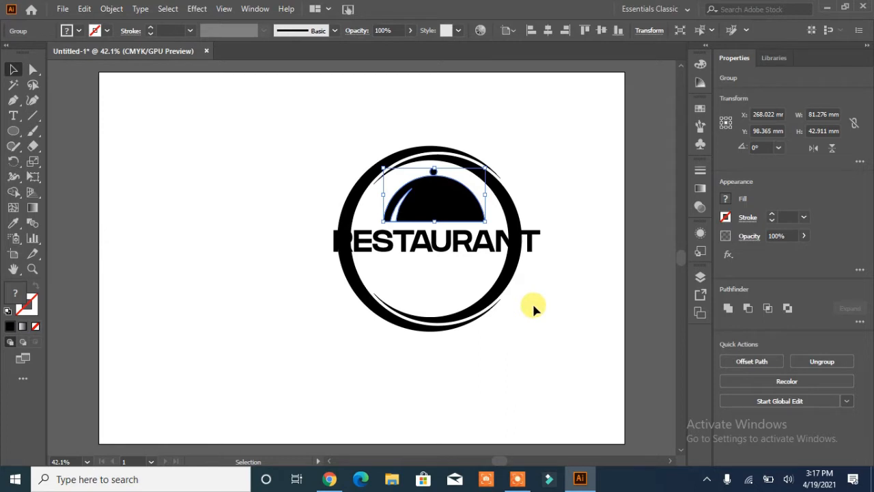
Step: Set the font size of the RESTAURANT text to 63 pt
click(470, 255)
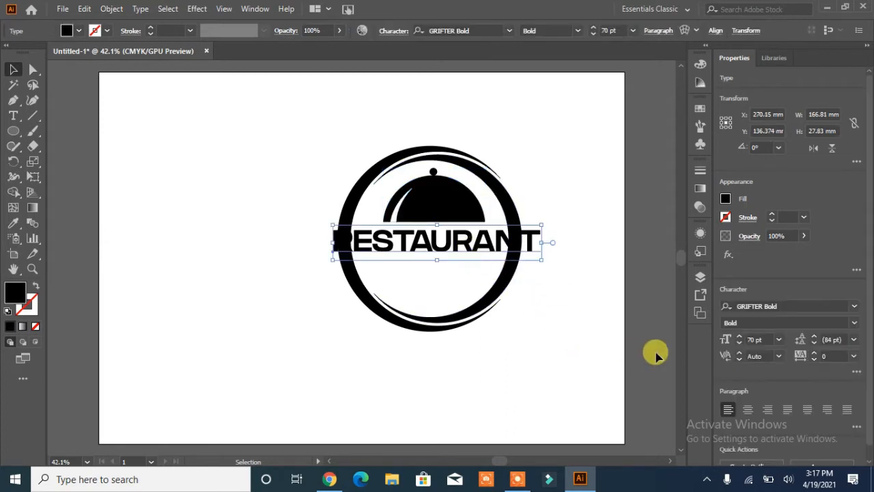
click(739, 343)
click(739, 344)
click(739, 344)
click(739, 344)
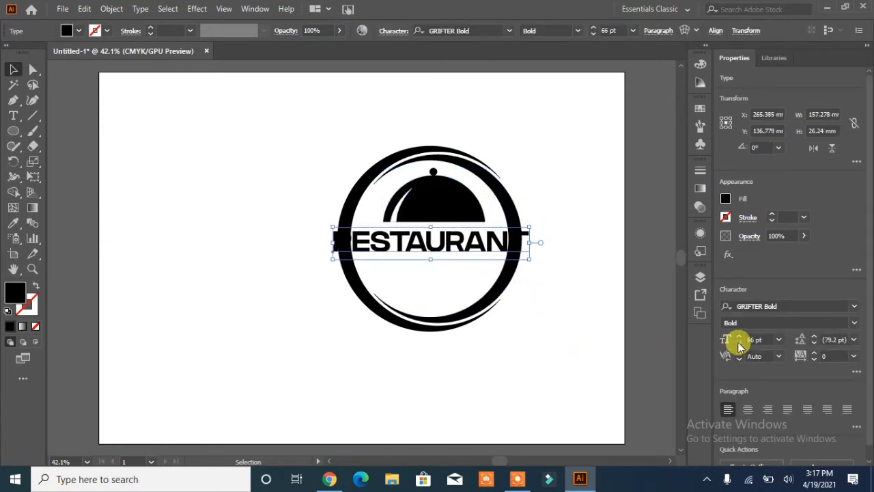
click(739, 344)
click(739, 344)
click(739, 344)
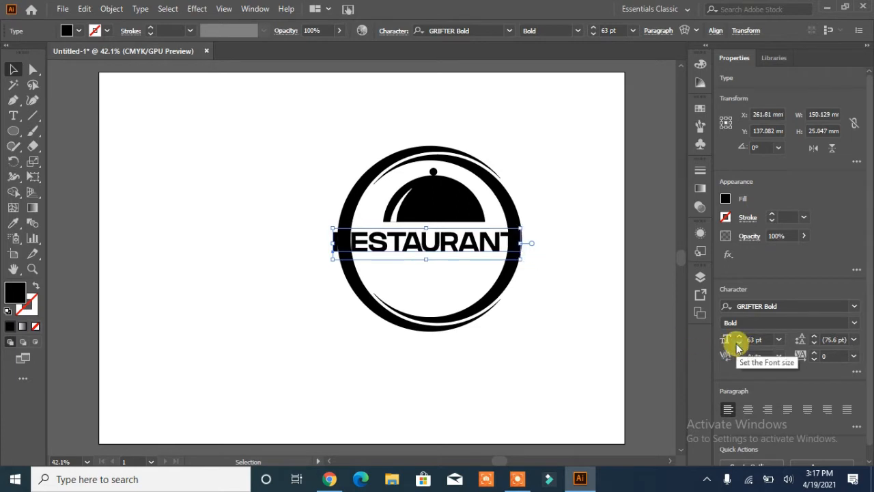
Step: Nudge the RESTAURANT text about 4 mm to the right to center it on the ring
key(Right)
key(Right)
key(Right)
key(Right)
key(Right)
key(Right)
key(Right)
key(Right)
key(Right)
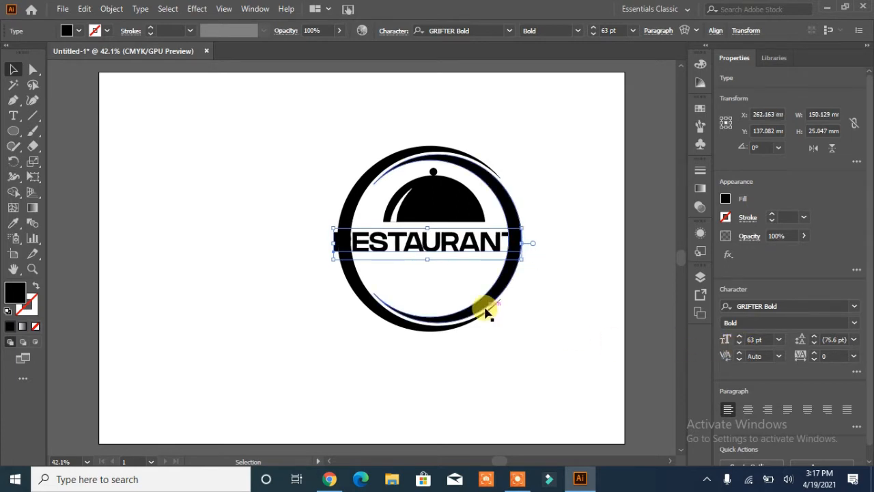
key(Right)
key(Right)
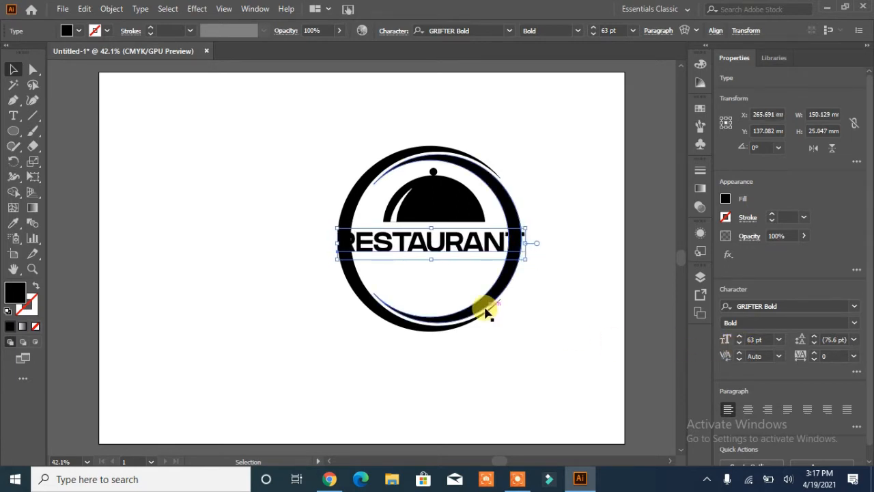
Step: Set the font size of the RESTAURANT text to 62 pt
click(739, 344)
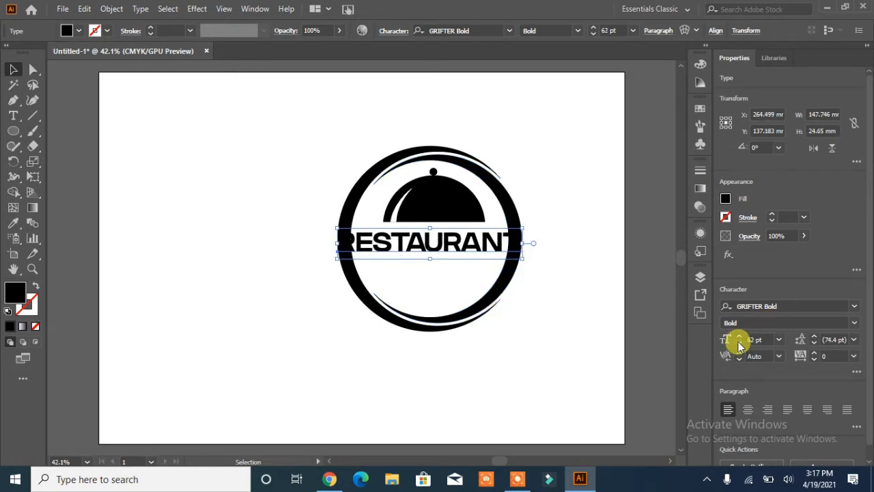
click(739, 344)
click(533, 344)
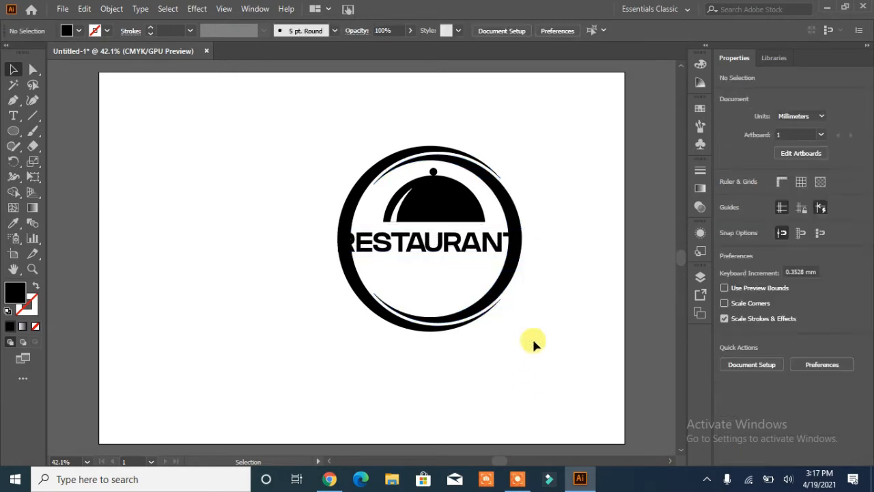
Step: Nudge the RESTAURANT text slightly upward inside the ring, closer to the dome
click(427, 242)
key(Up)
key(Up)
key(Up)
key(Up)
key(Up)
key(Up)
key(Up)
key(Up)
key(Up)
key(Up)
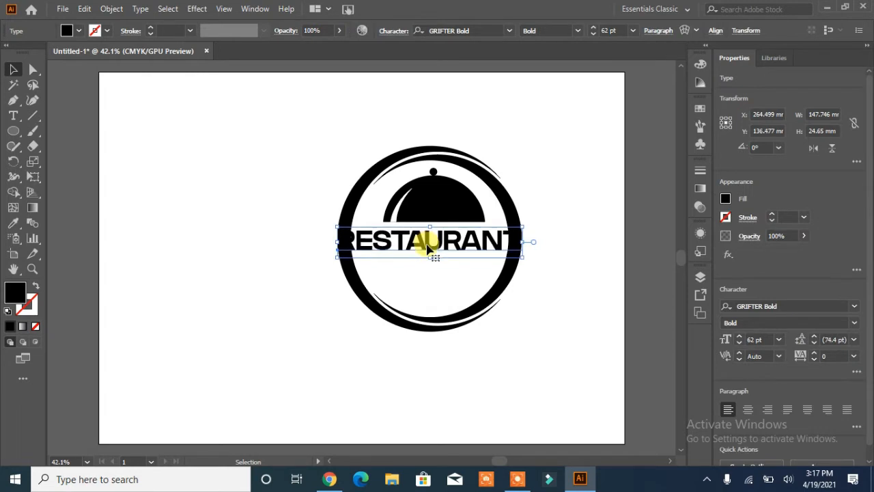
click(260, 352)
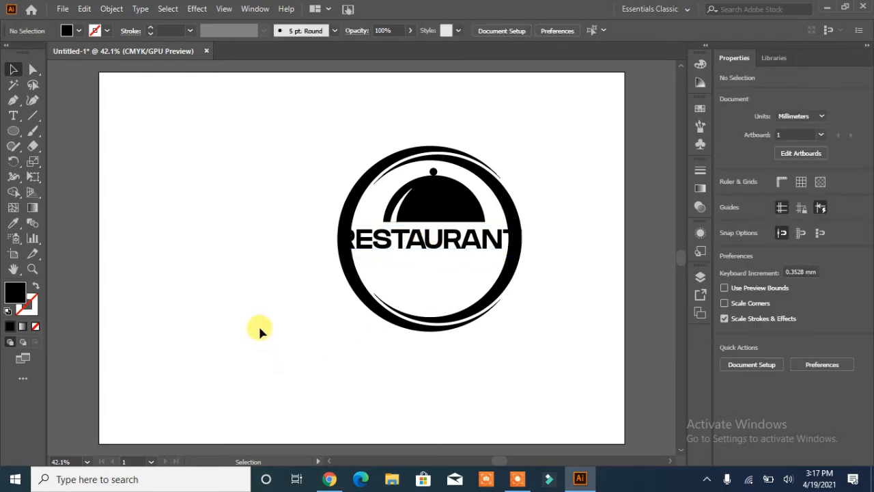
Step: Draw a black circle about 77 mm in diameter on the empty area beside the logo, with no other circle overlapping it
click(17, 133)
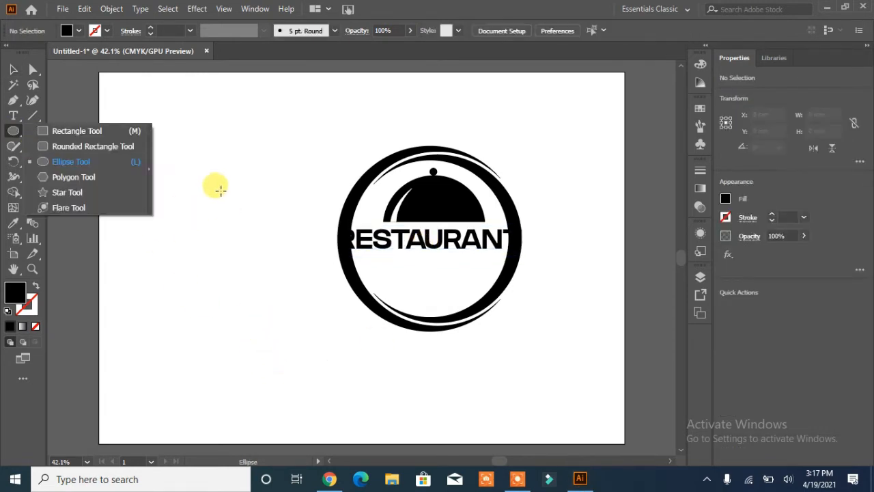
click(47, 162)
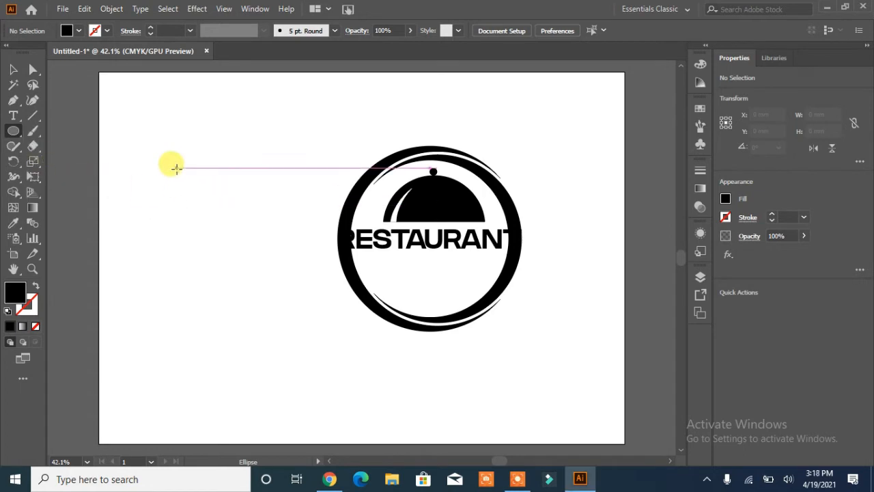
drag(175, 168, 254, 235)
drag(257, 248, 271, 264)
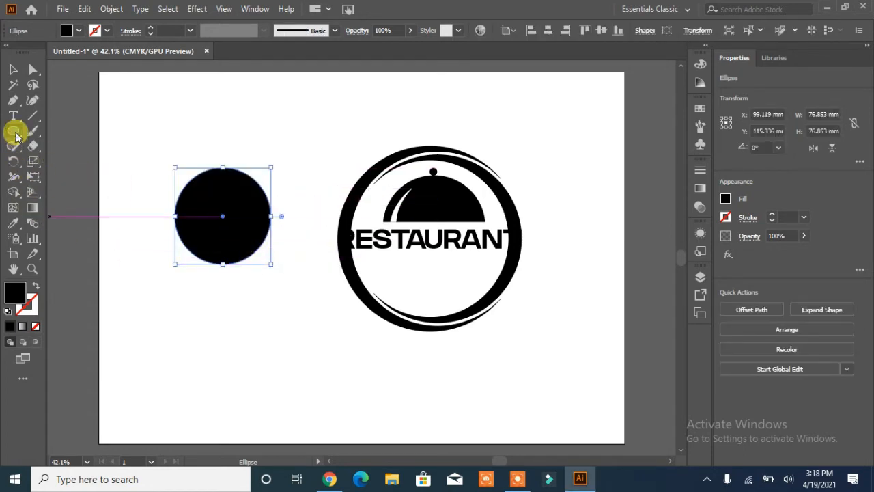
drag(156, 167, 203, 216)
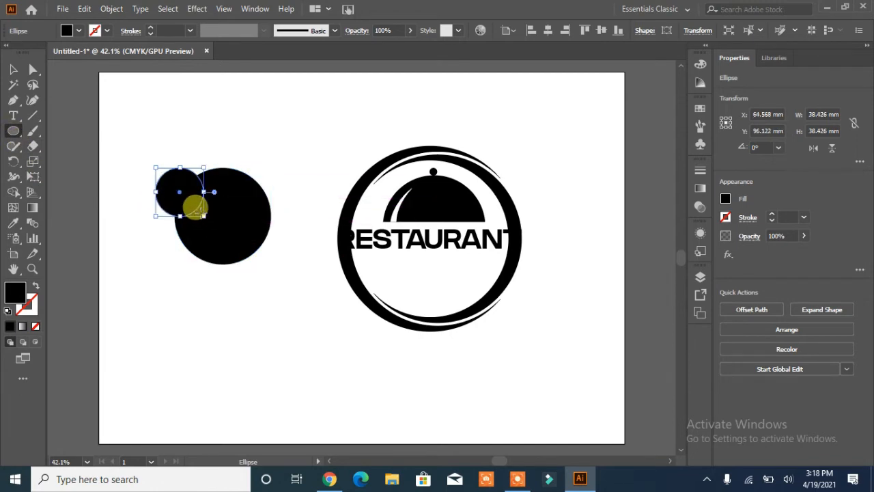
key(Delete)
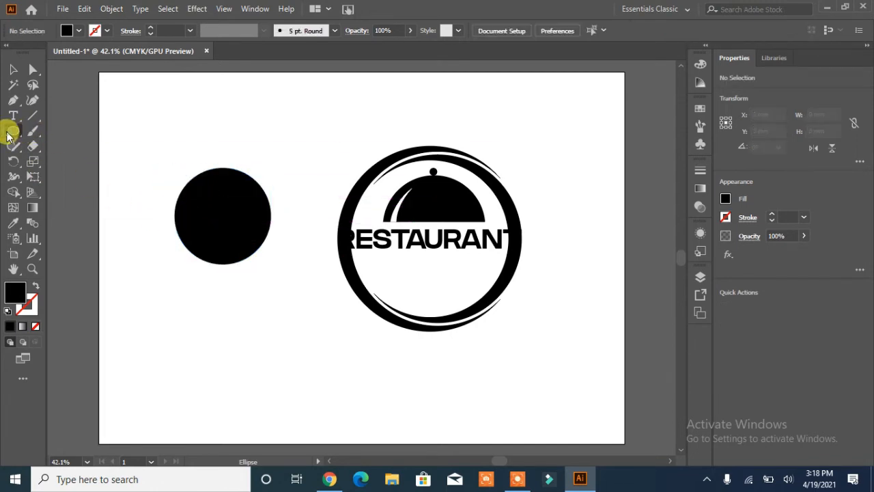
Step: Draw a rectangle about 133 by 38 mm over the circle's upper half and subtract it with Minus Front
drag(12, 131, 61, 130)
drag(143, 167, 311, 215)
click(12, 71)
drag(186, 146, 219, 273)
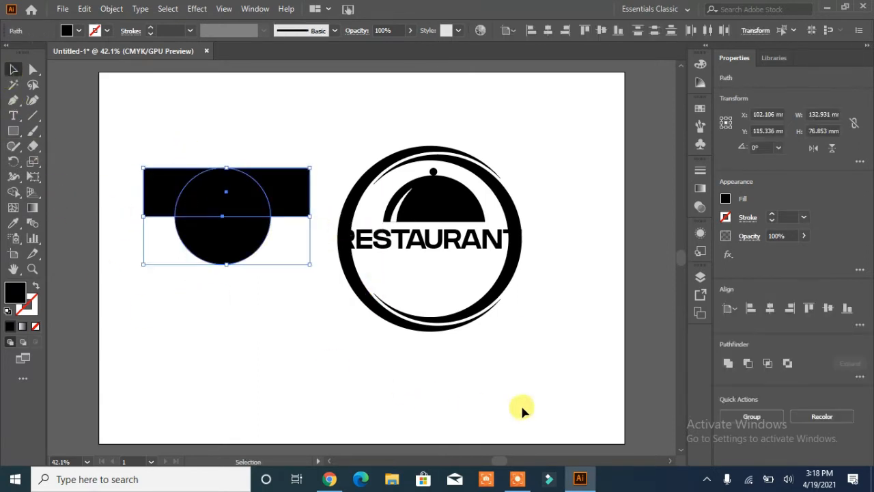
click(748, 364)
click(301, 373)
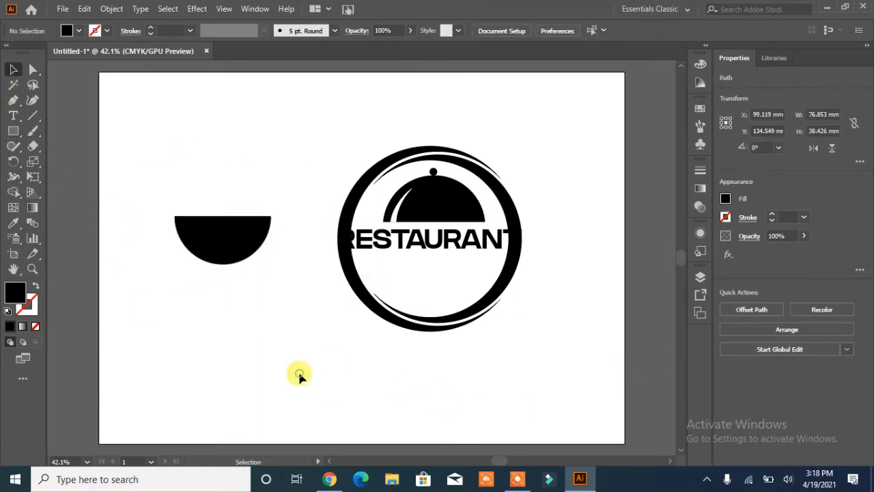
Step: Swap the half circle's fill and stroke so it is only outlined in black, and set the stroke to 7 pt
click(232, 243)
click(35, 284)
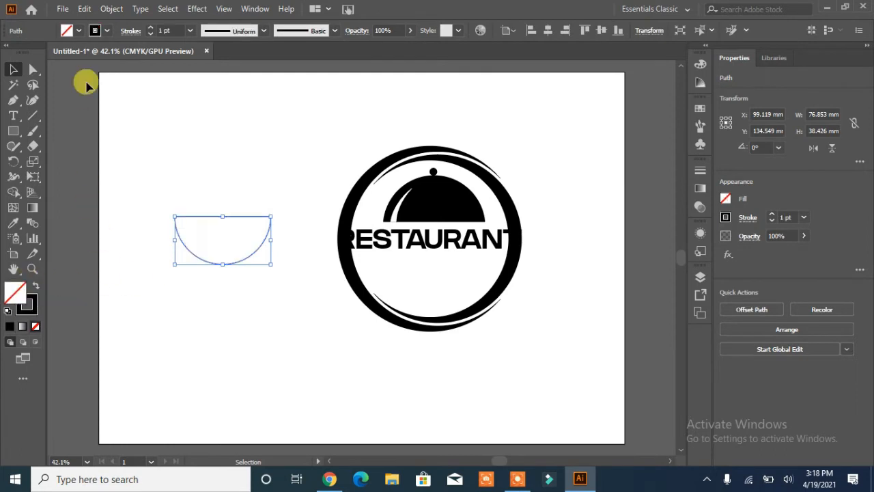
click(151, 29)
click(151, 30)
click(151, 29)
click(151, 30)
click(151, 29)
click(151, 30)
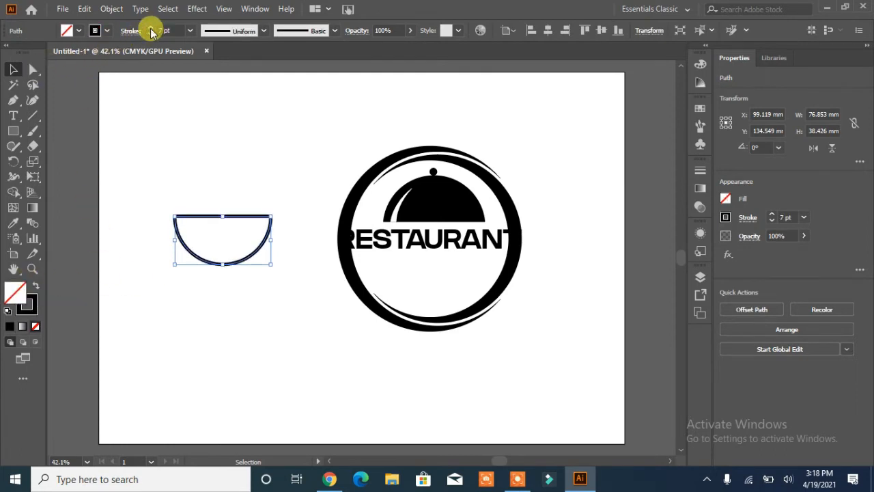
Step: Delete the straight top segment of the half-circle outline, keeping only the curved arc
click(32, 72)
click(218, 173)
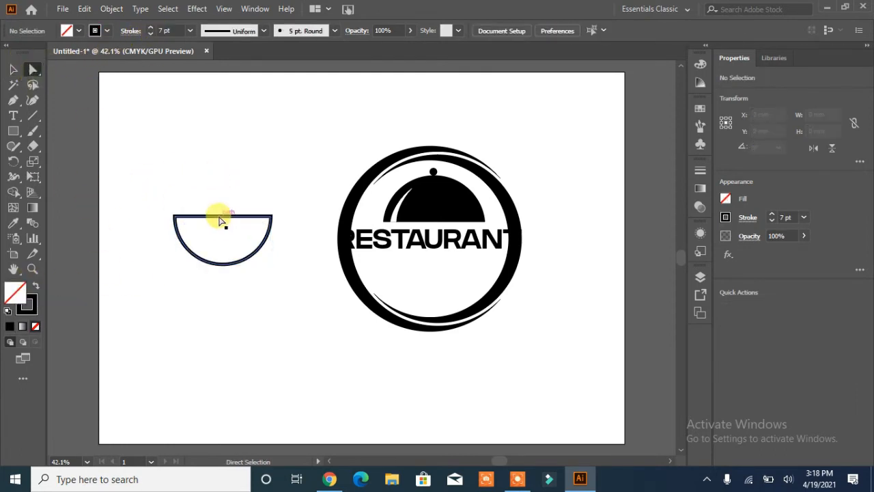
click(221, 216)
key(Delete)
click(239, 319)
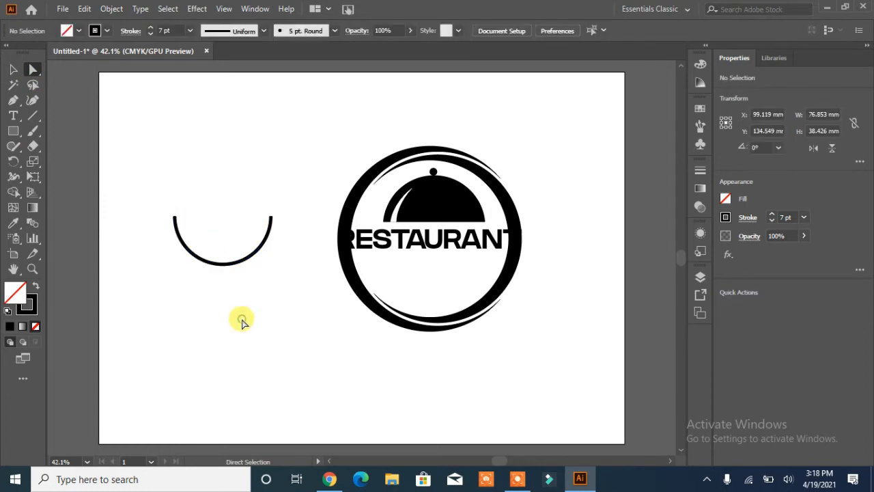
Step: Draw a tall ellipse about 15 by 30 mm above the arc's left end and give it a black fill without stroke
drag(12, 133, 42, 160)
drag(148, 128, 171, 169)
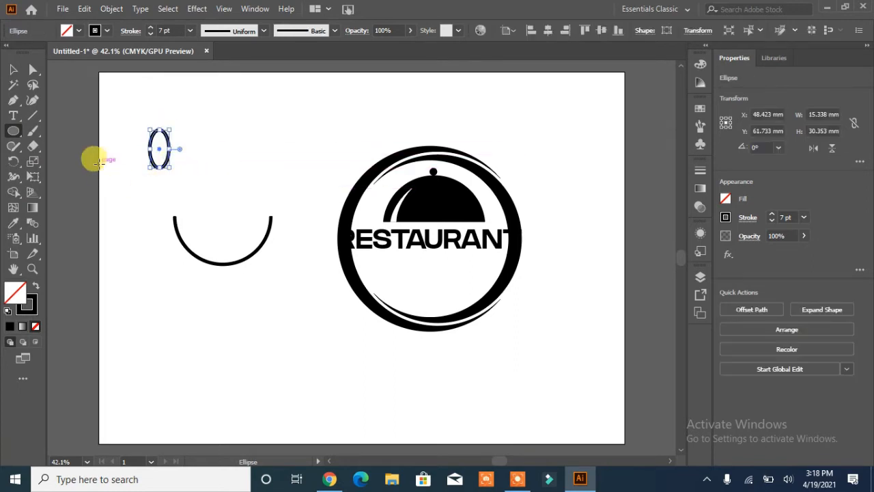
click(35, 285)
click(13, 75)
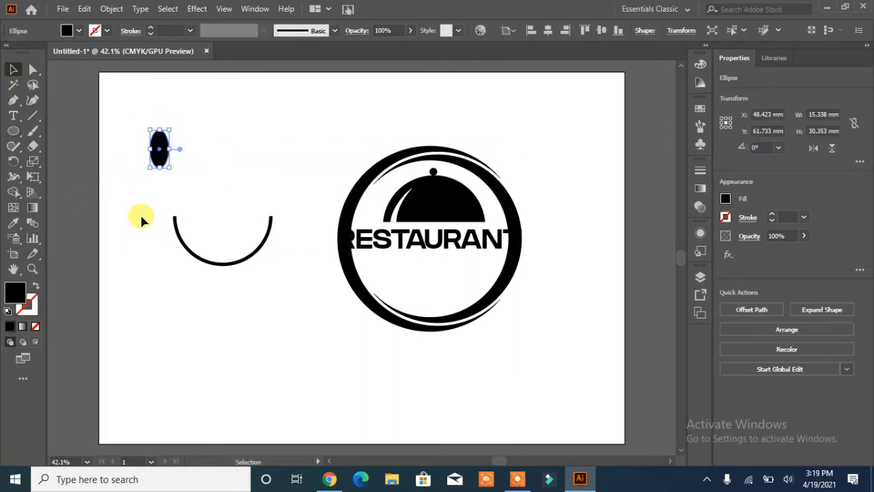
click(142, 213)
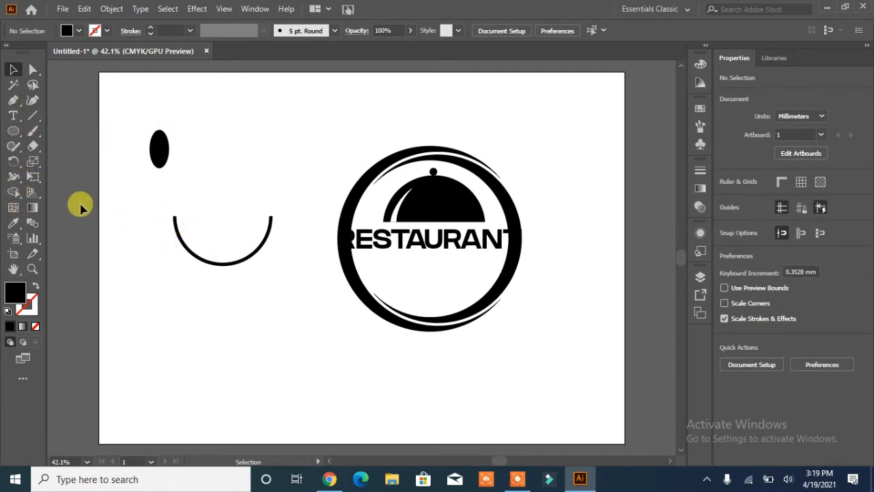
Step: Draw a narrow vertical black rectangle about 2.6 by 25 mm to the left of the ellipse
drag(12, 131, 41, 130)
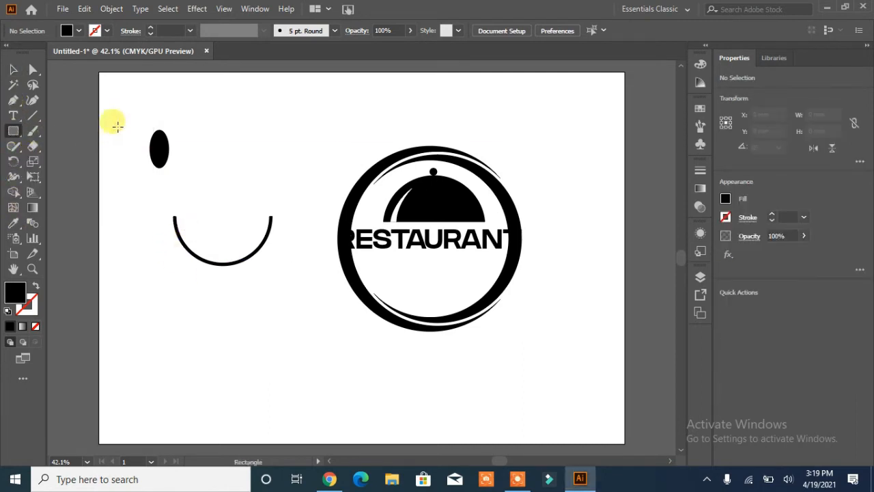
drag(118, 125, 120, 154)
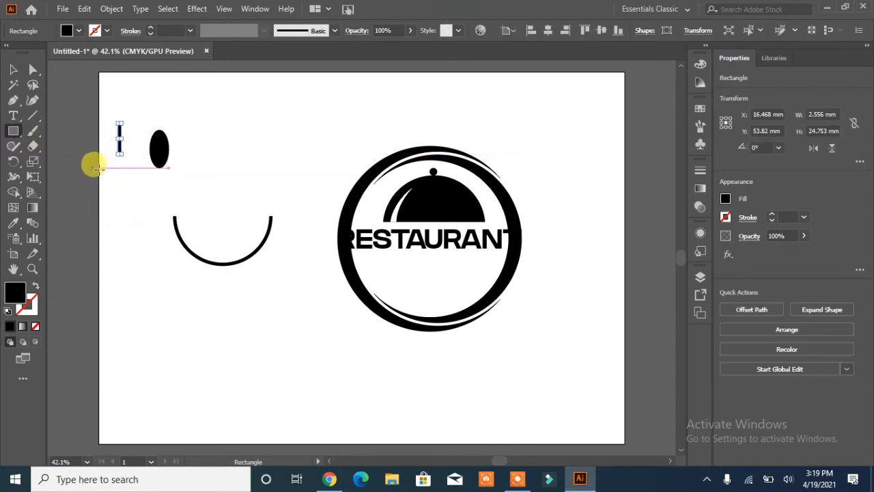
key(ctrl+equal)
key(ctrl+equal)
key(ctrl+equal)
key(ctrl+equal)
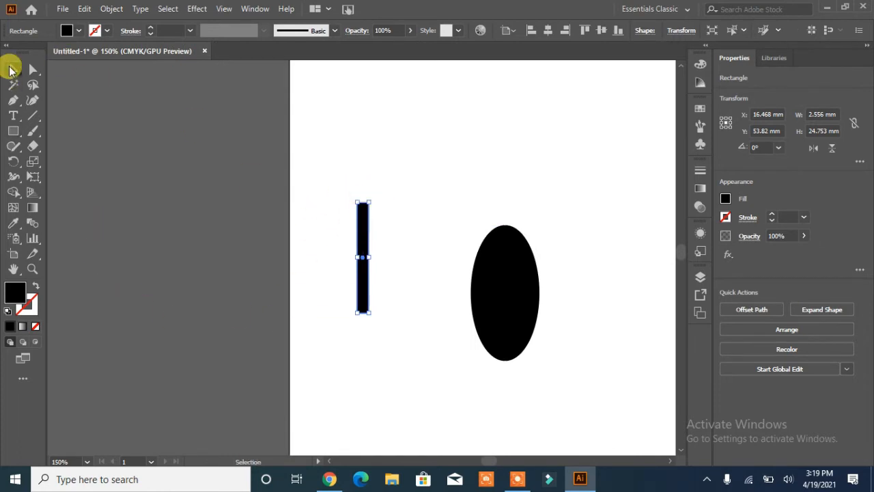
click(10, 71)
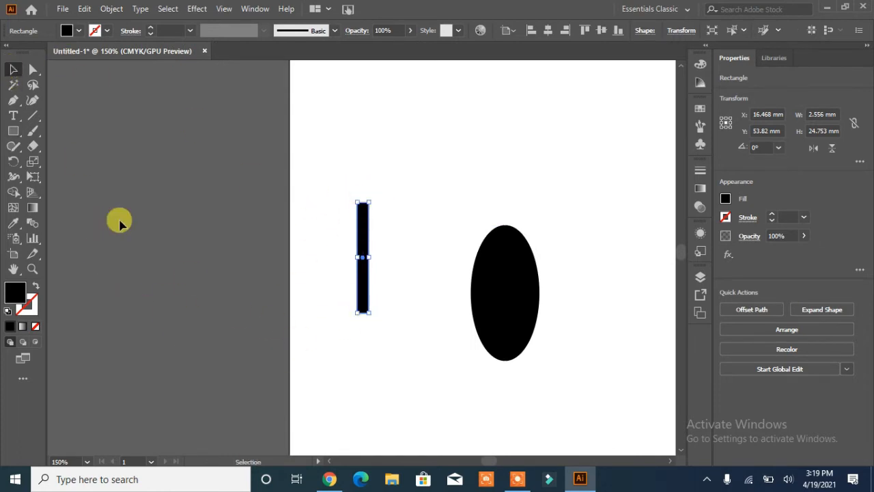
Step: Create a three-sided polygon, place it beside the artboard and reshape it into a tall, narrow triangle about 56 mm high
drag(11, 132, 48, 181)
click(48, 179)
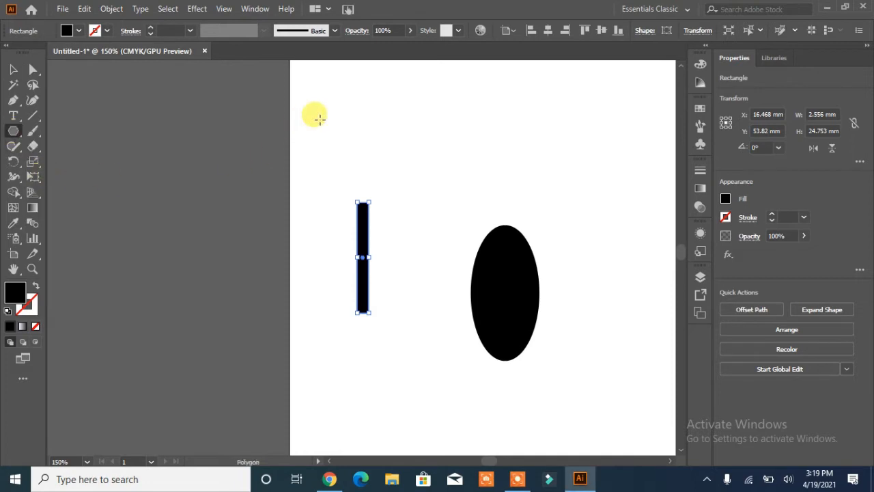
click(317, 118)
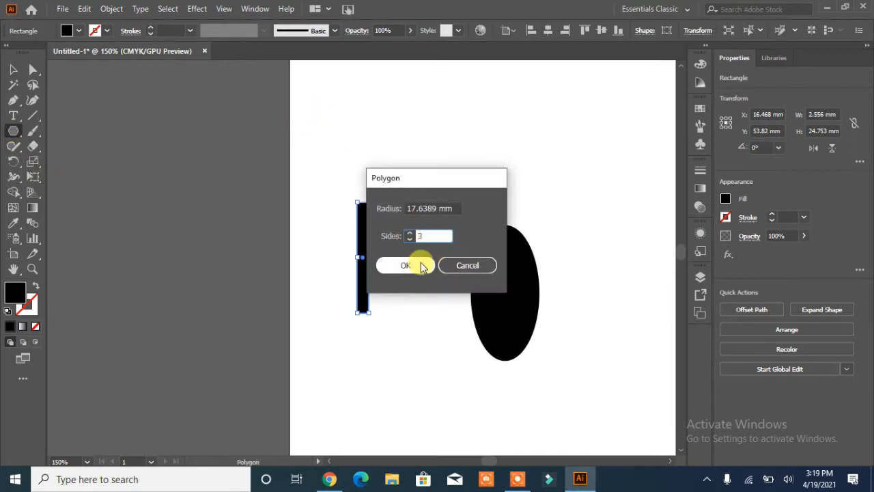
click(418, 265)
drag(321, 123, 211, 187)
drag(212, 220, 205, 355)
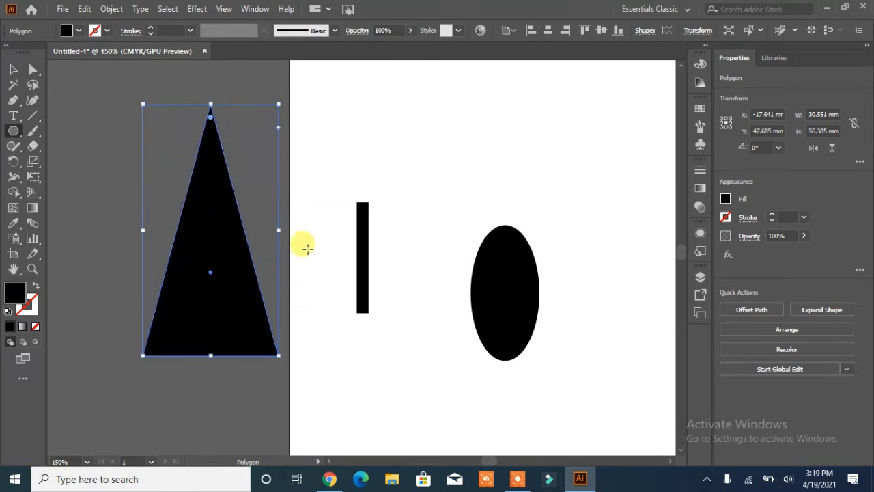
drag(277, 228, 162, 222)
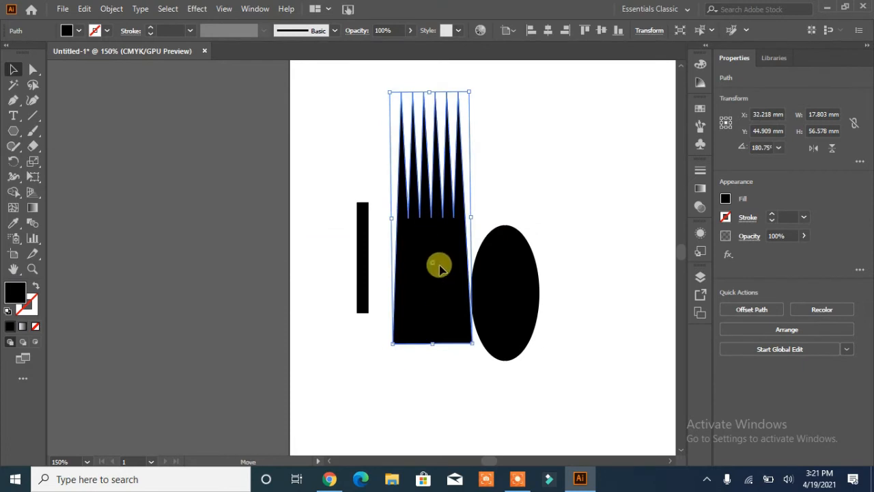
Step: Move the fork-tine shape to the right of the black ellipse and activate the Ellipse tool
drag(438, 264, 589, 329)
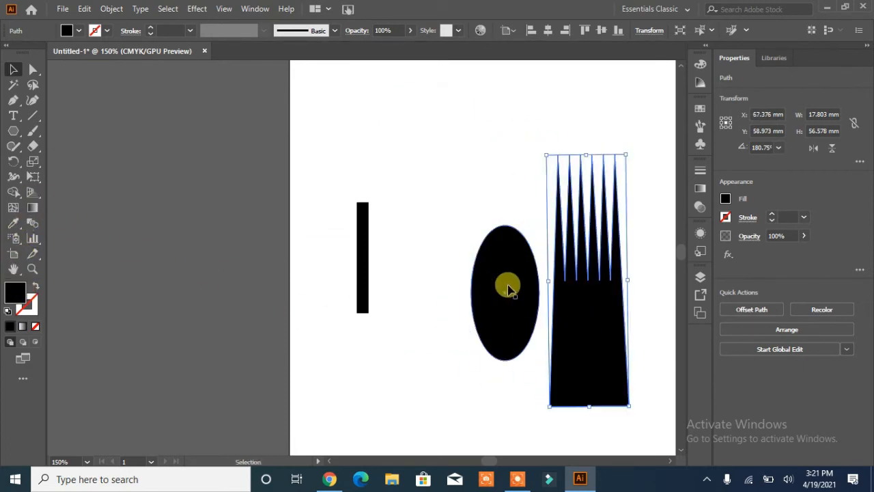
drag(13, 132, 39, 163)
click(41, 162)
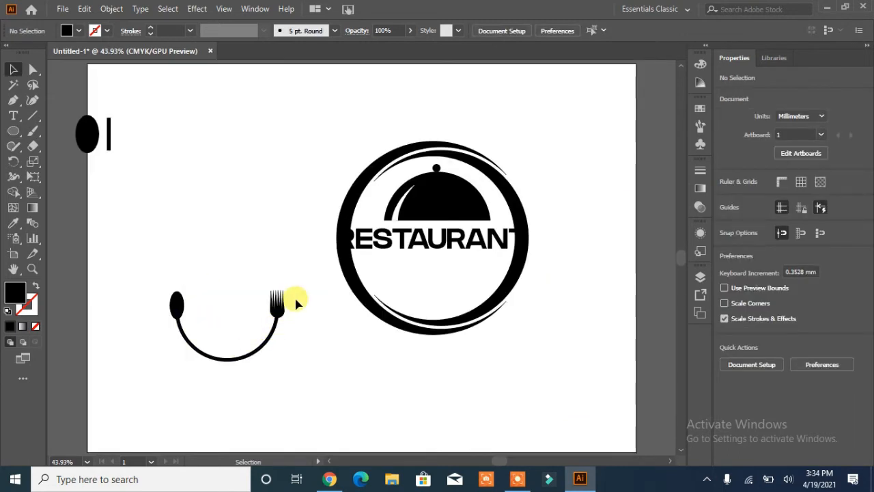
Step: Set the stroke of the arc between spoon and fork to 12 pt and pinch its lowest point thin with the Width tool
drag(152, 349, 141, 357)
drag(305, 361, 187, 356)
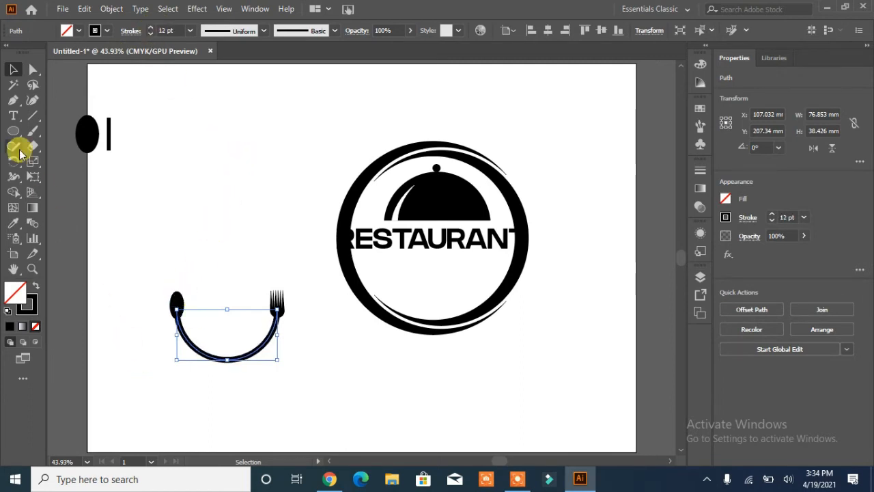
click(14, 176)
mouse_move(229, 367)
mouse_down()
mouse_move(230, 351)
mouse_move(229, 374)
mouse_up()
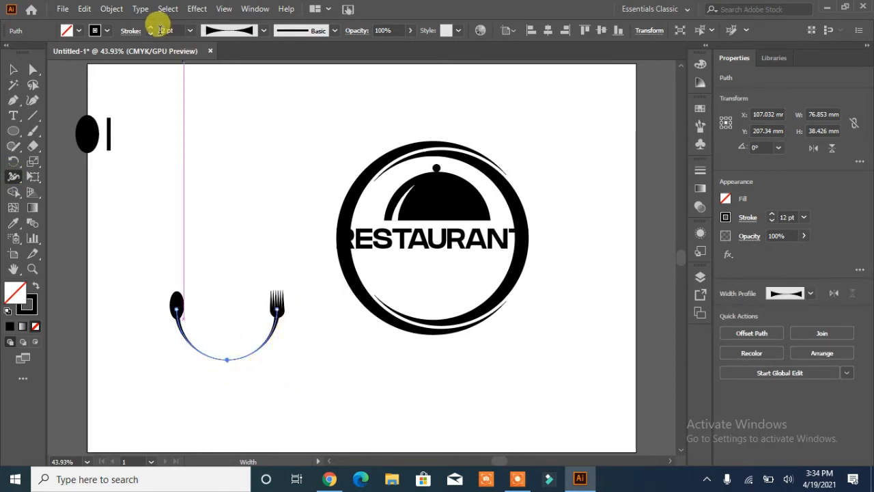
Step: Increase the tapered arc's stroke weight to 19 pt
click(152, 31)
click(152, 31)
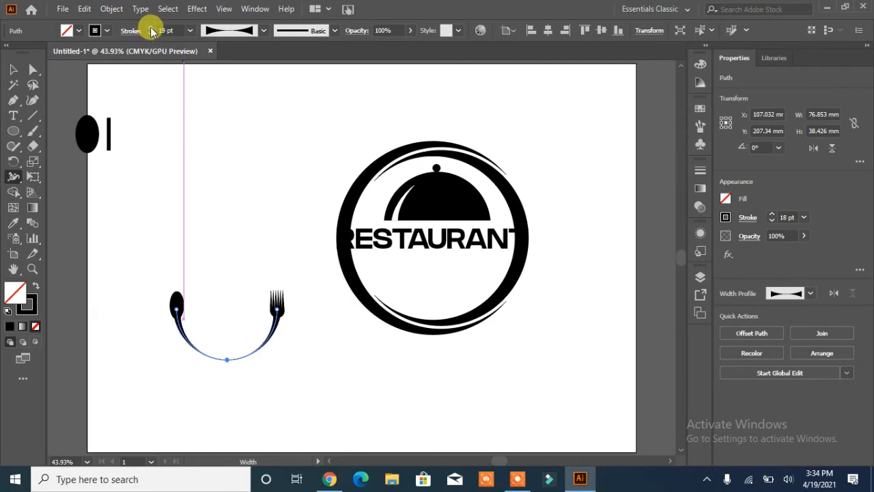
click(151, 31)
click(13, 69)
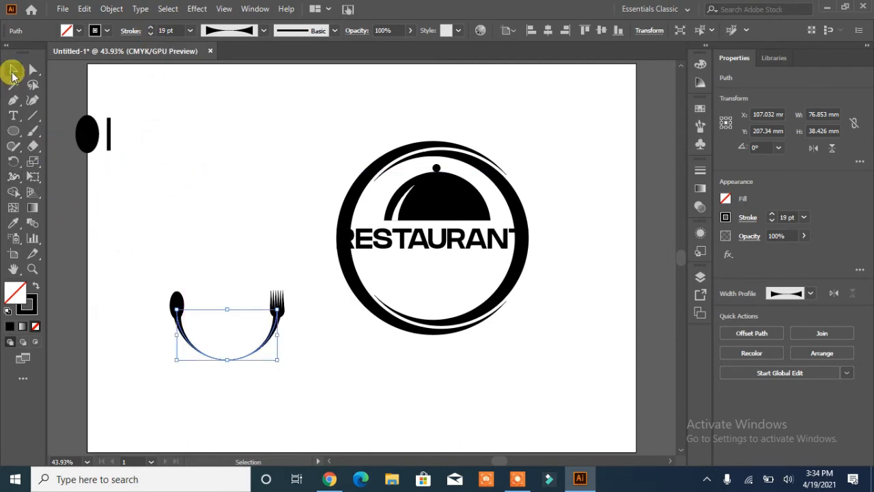
Step: Apply Expand Appearance to the tapered arc to turn its stroke into a filled shape
click(111, 9)
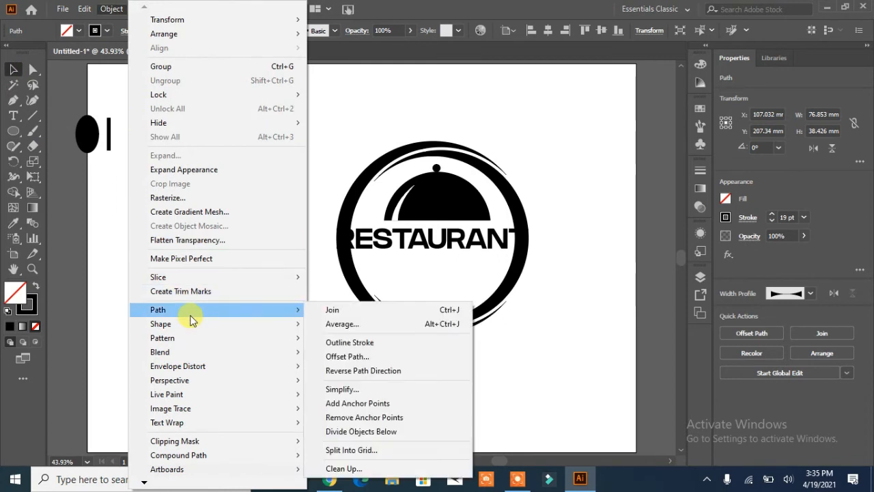
click(179, 170)
click(226, 206)
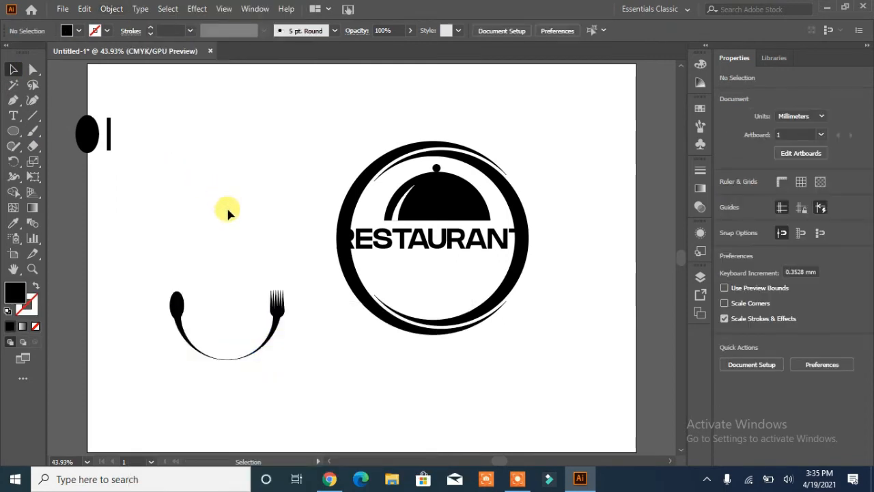
Step: Nudge the expanded tapered arc down about 3 mm beneath the spoon bowl and fork tines
drag(134, 337, 133, 339)
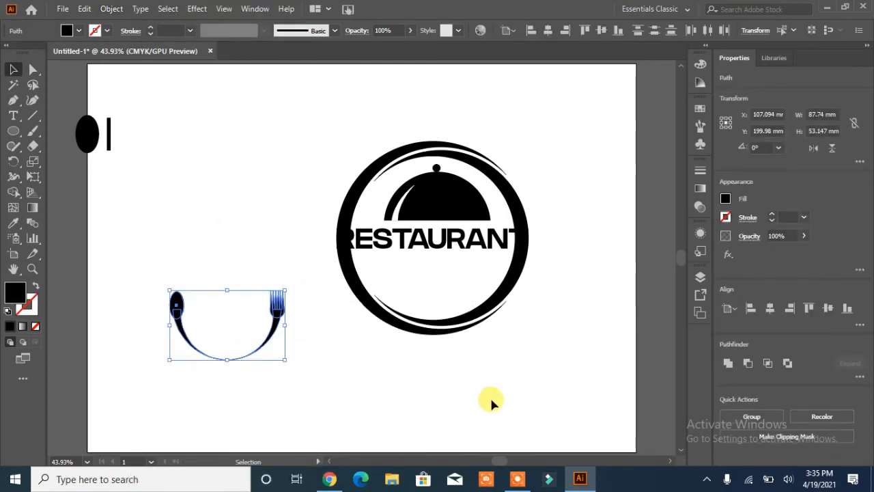
click(354, 386)
click(222, 363)
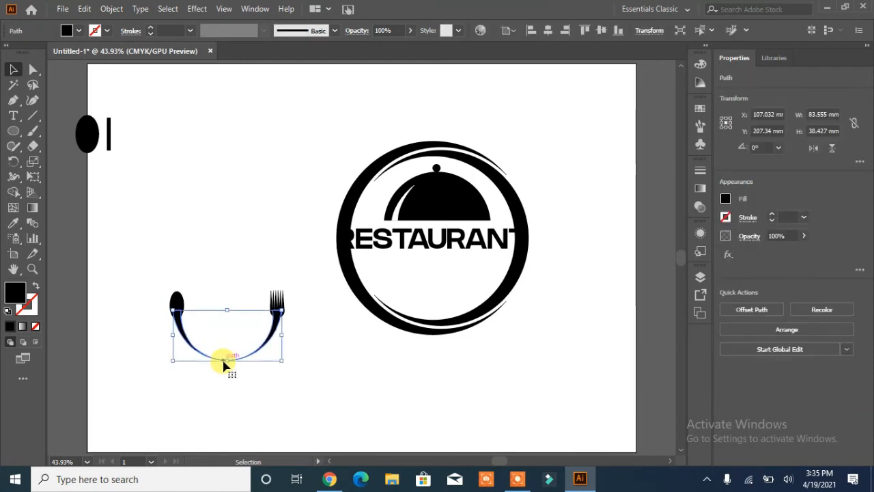
key(Down)
key(Down)
key(Down)
key(Down)
key(Down)
key(Down)
key(Down)
key(Down)
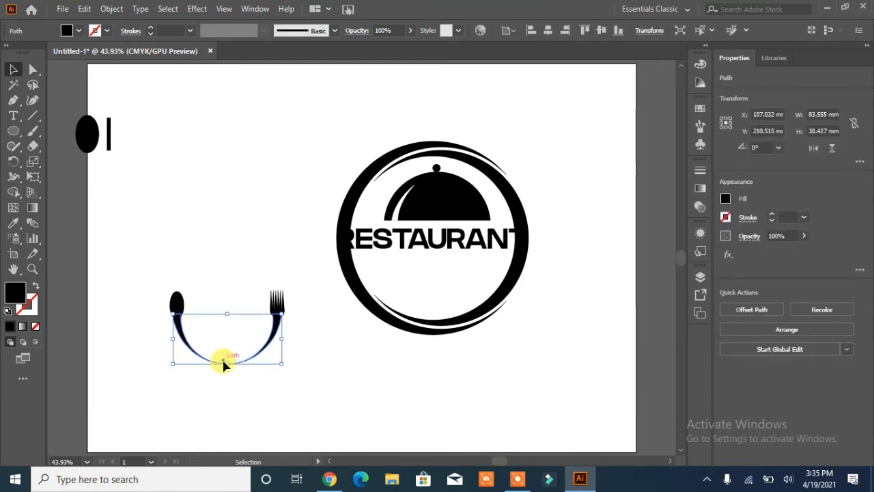
Step: Unite the spoon bowl, tapered arc and fork tines into a single shape with Pathfinder
drag(118, 328, 113, 345)
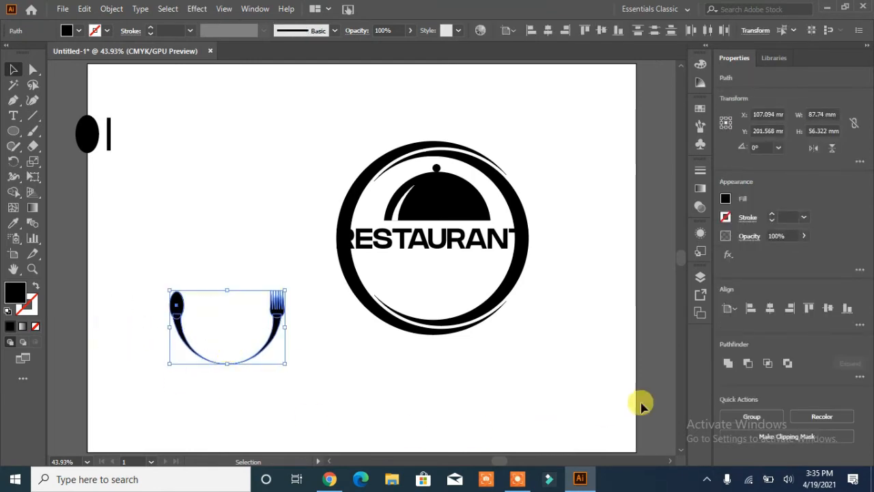
click(729, 364)
click(422, 385)
Step: Move the united spoon-and-fork emblem inside the ring below RESTAURANT and scale it to about 92 by 40 mm
drag(258, 367, 343, 353)
drag(335, 314, 487, 294)
drag(394, 292, 374, 289)
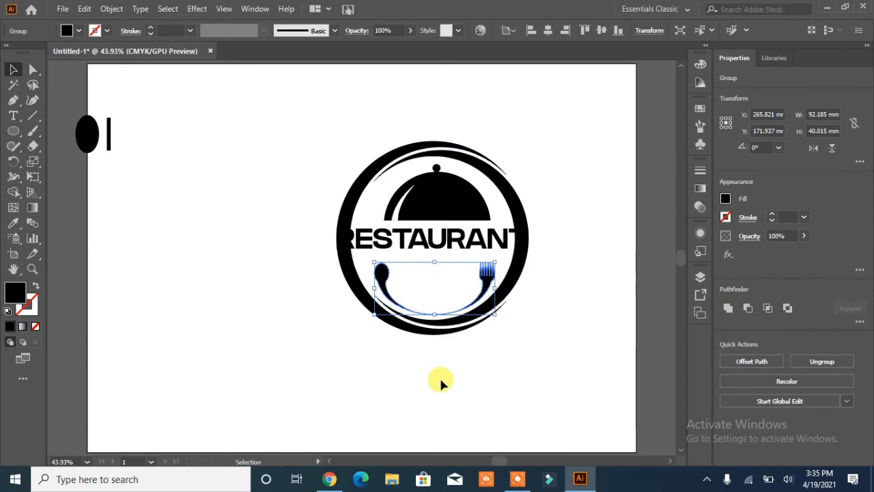
click(427, 397)
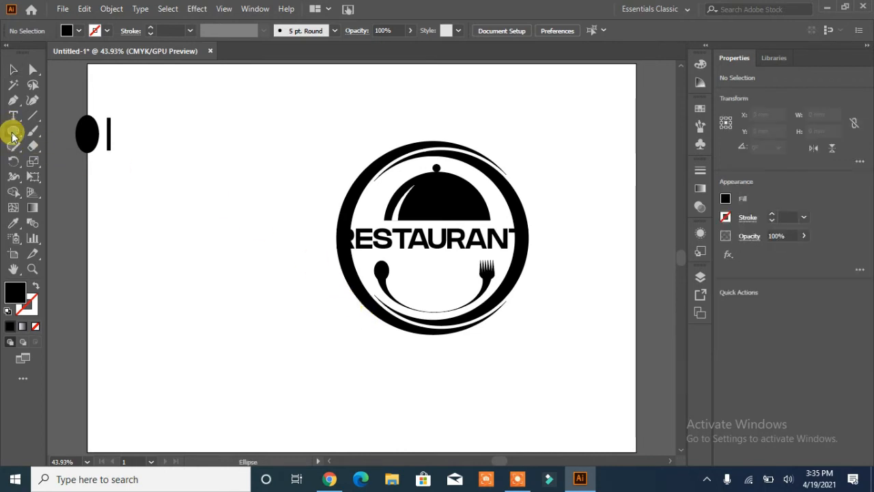
Step: Draw a black rectangle about 178 mm wide and 29 mm high across the ring, covering the word RESTAURANT
drag(10, 130, 55, 131)
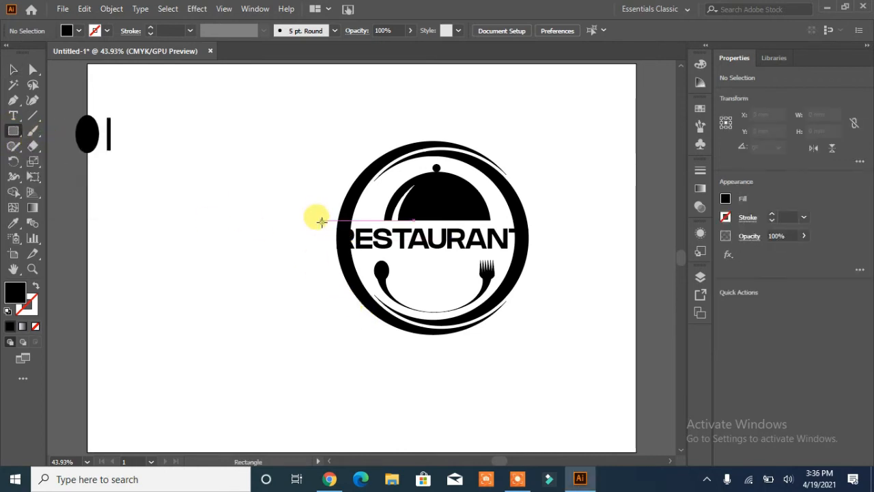
drag(321, 220, 554, 258)
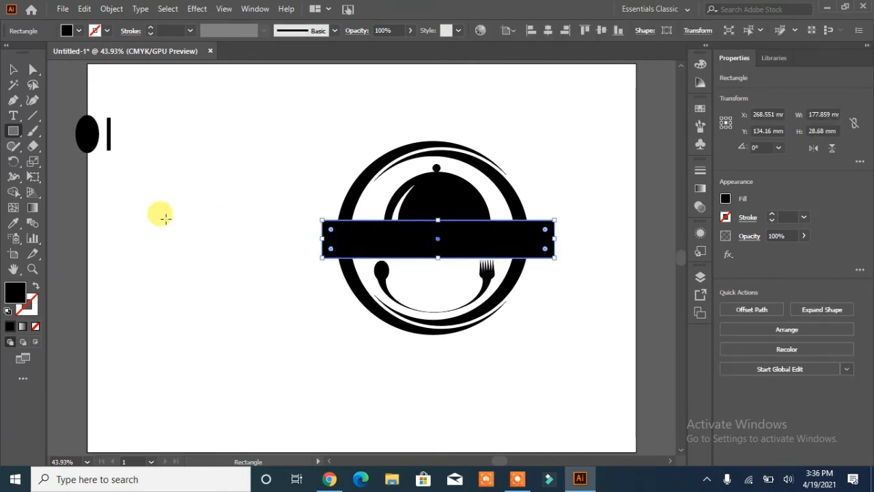
Step: Merge the overlapping areas within the rectangle using Shape Builder and move the merged band off the ring
click(13, 69)
drag(292, 178, 473, 399)
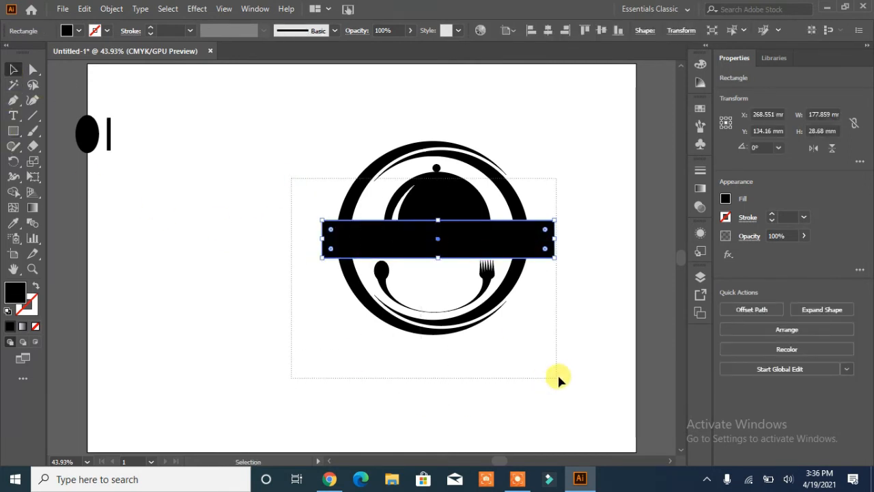
drag(557, 376, 557, 376)
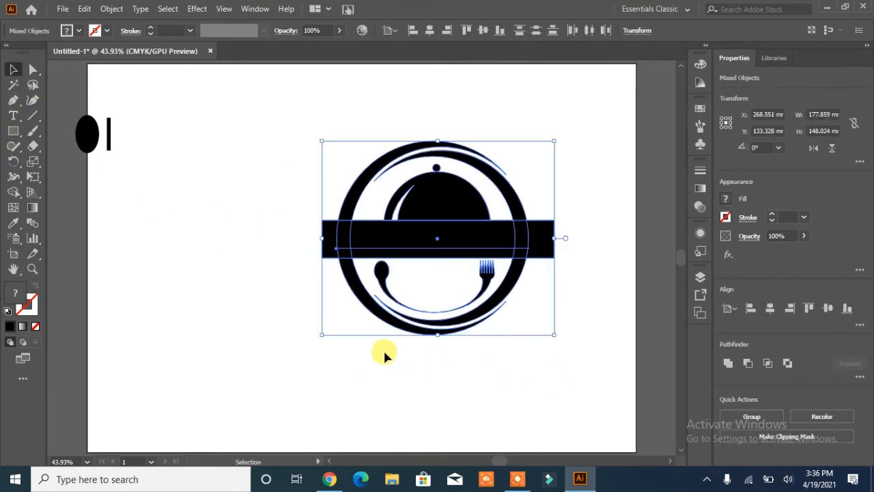
click(13, 192)
mouse_move(325, 237)
mouse_down()
mouse_move(383, 247)
mouse_move(547, 240)
mouse_up()
click(13, 69)
click(162, 219)
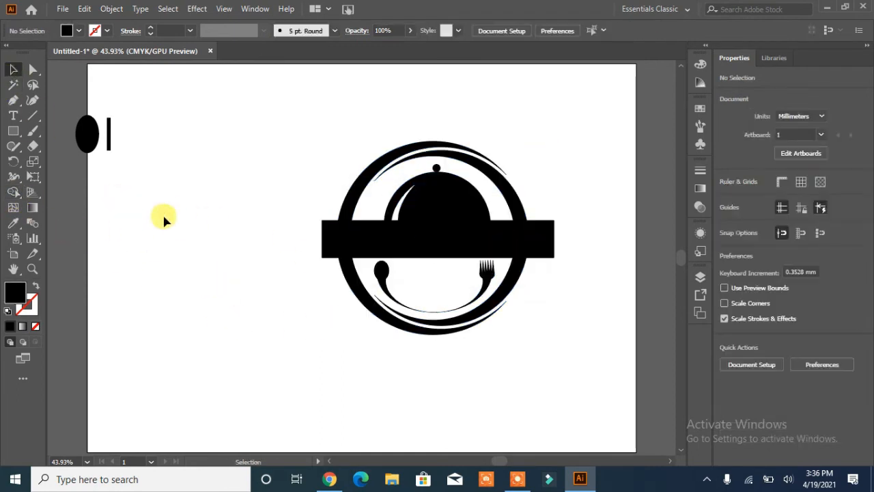
drag(387, 236, 192, 124)
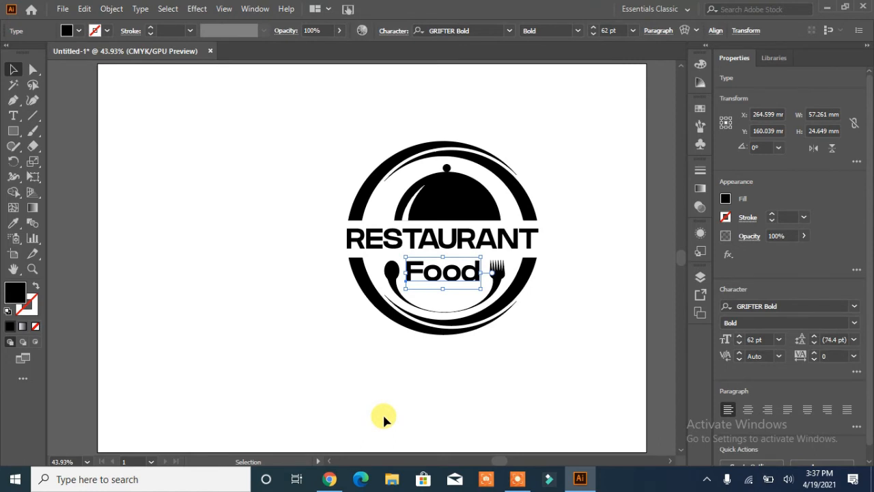
Step: Nudge the word Food up slightly between the spoon and the fork
key(Up)
click(273, 373)
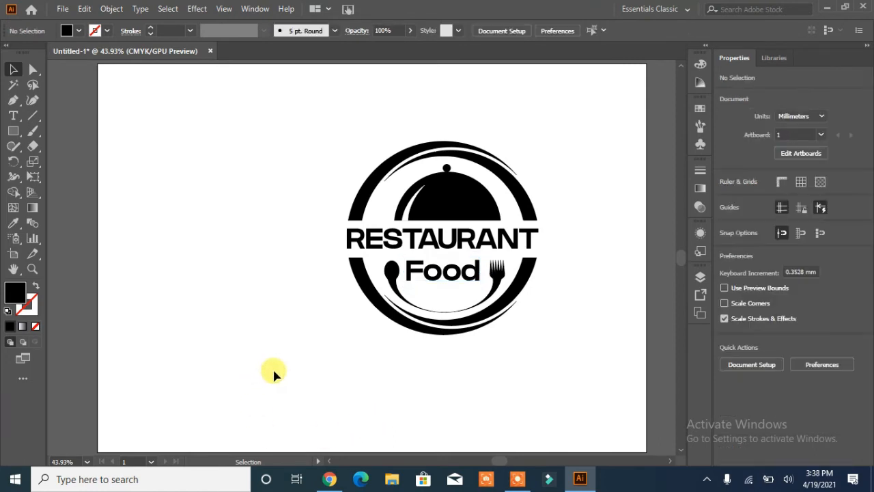
Step: Ungroup the cut ring so its four arcs can be selected separately
click(531, 217)
right_click(532, 218)
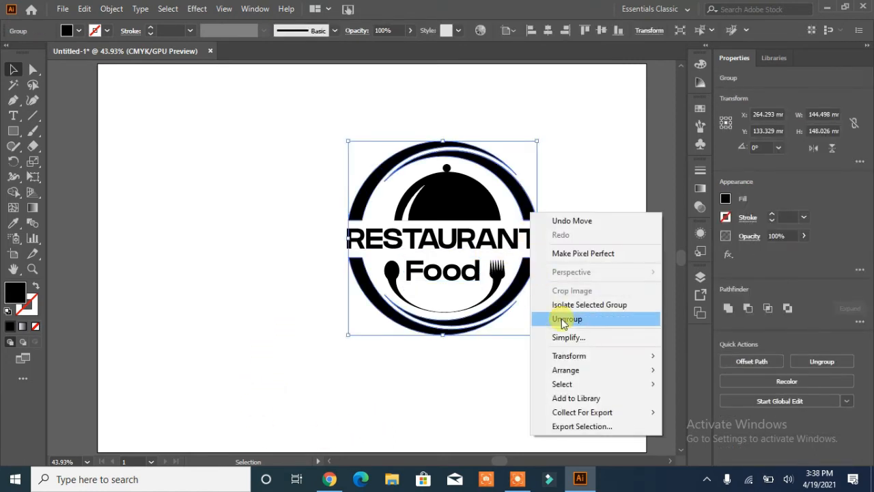
click(562, 318)
click(274, 400)
Step: Fill the ring's upper-right inner arc and lower-left outer arc with the same orange swatch
click(523, 199)
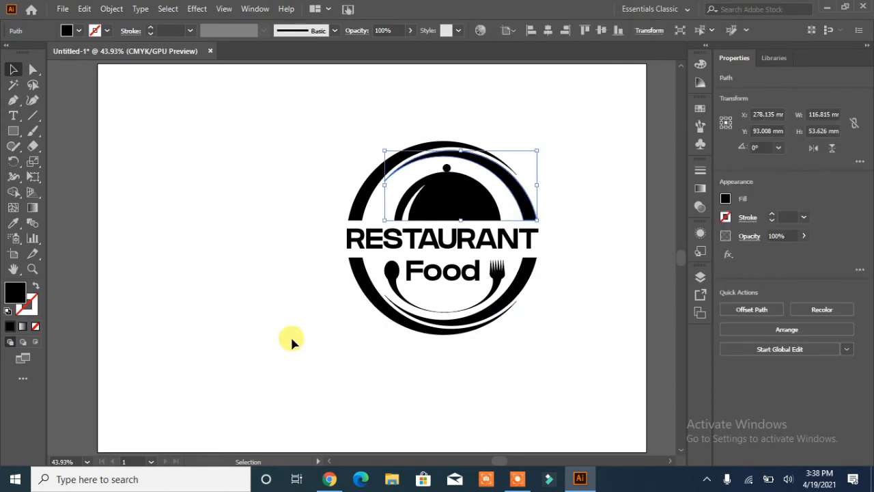
click(76, 30)
click(116, 53)
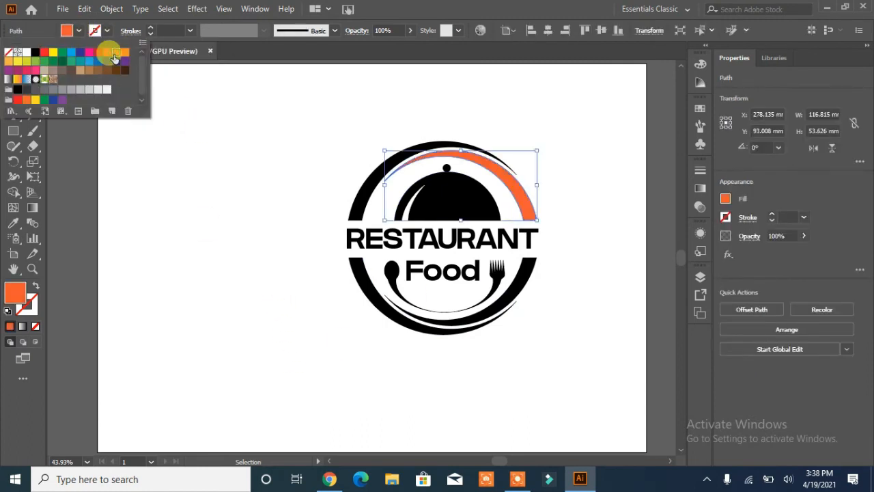
click(194, 201)
click(387, 312)
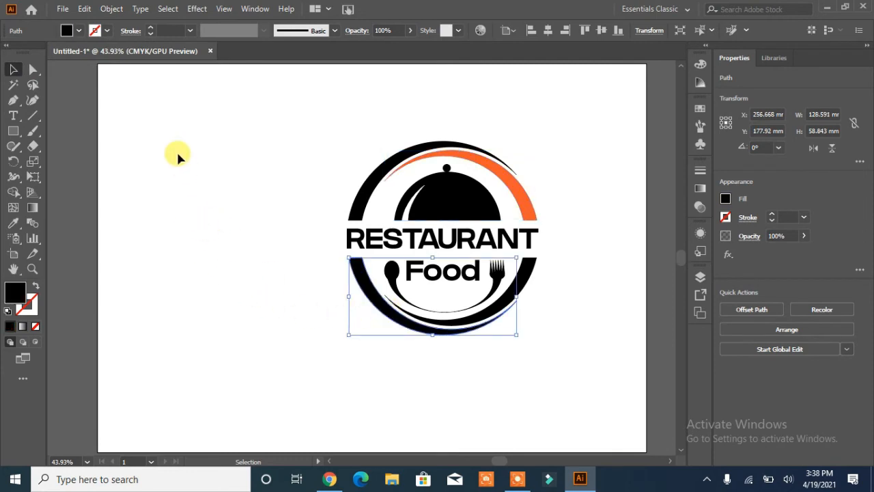
click(77, 30)
click(114, 52)
click(270, 292)
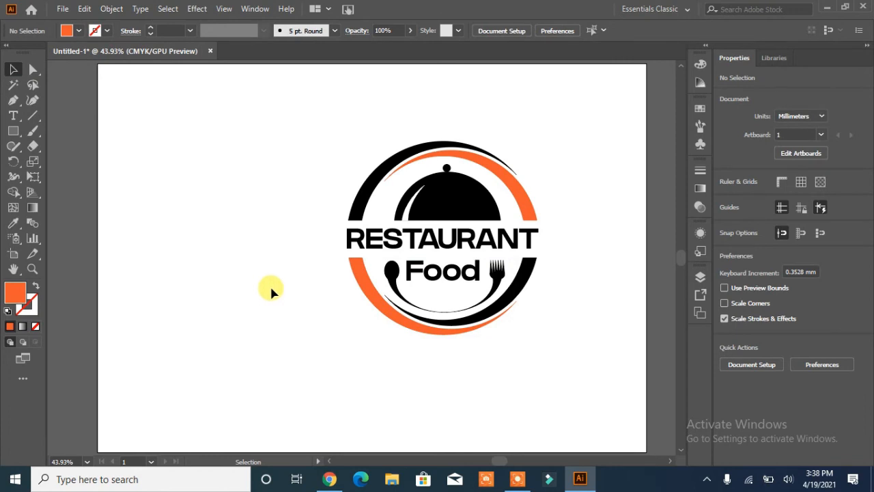
Step: Fill the ring's upper-left outer arc and lower-right inner arc with dark green
click(356, 191)
click(77, 34)
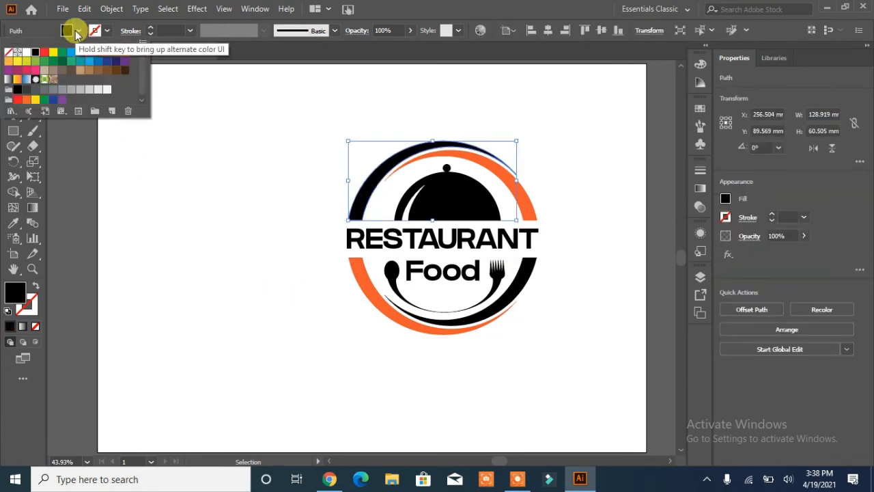
click(61, 65)
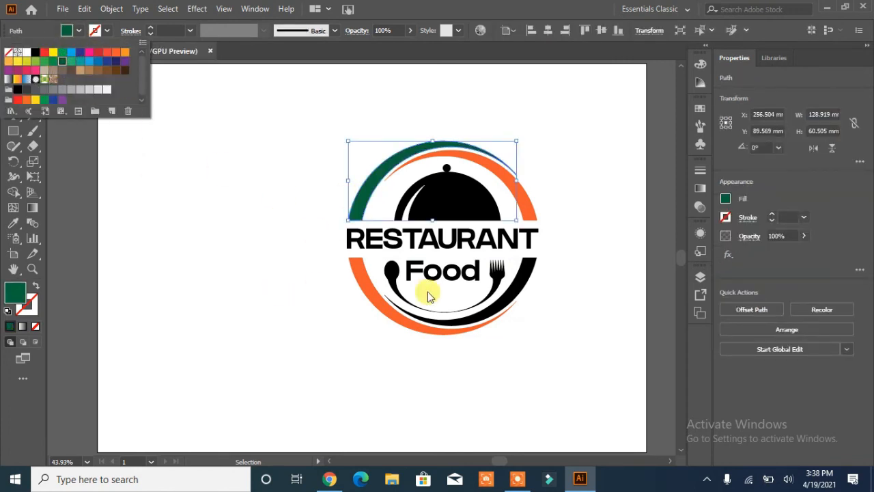
click(518, 292)
click(517, 290)
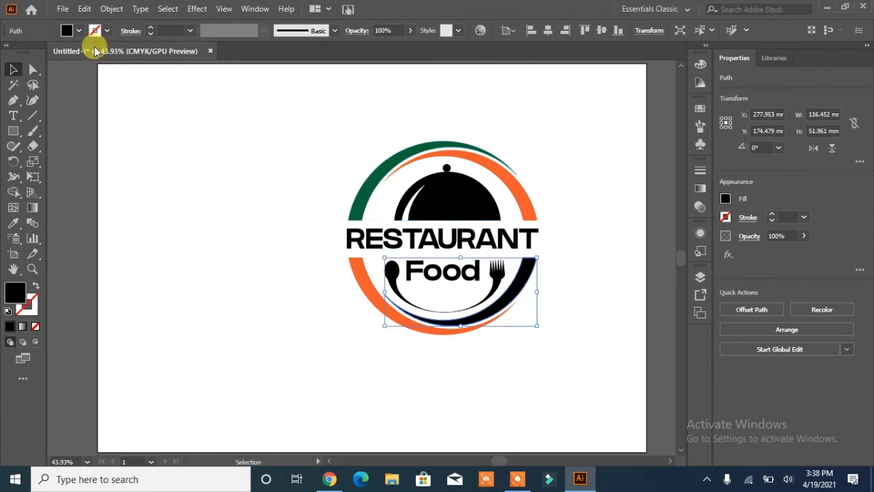
click(77, 31)
click(61, 61)
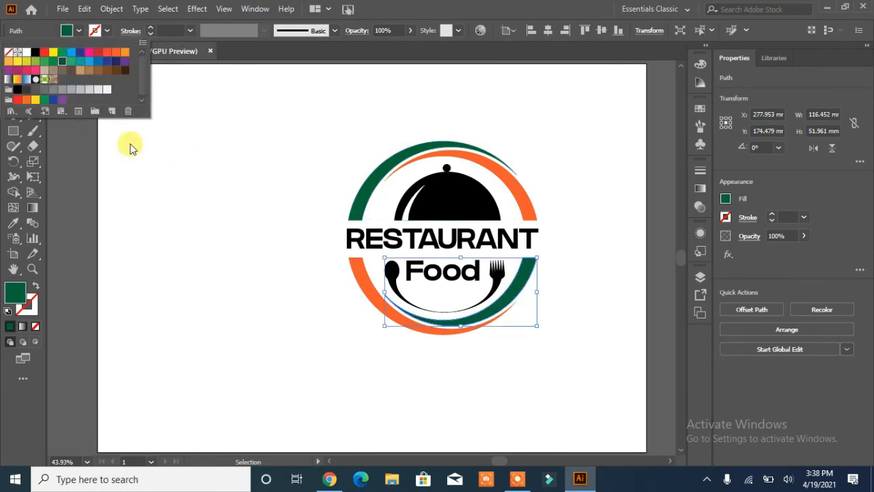
click(230, 205)
click(230, 205)
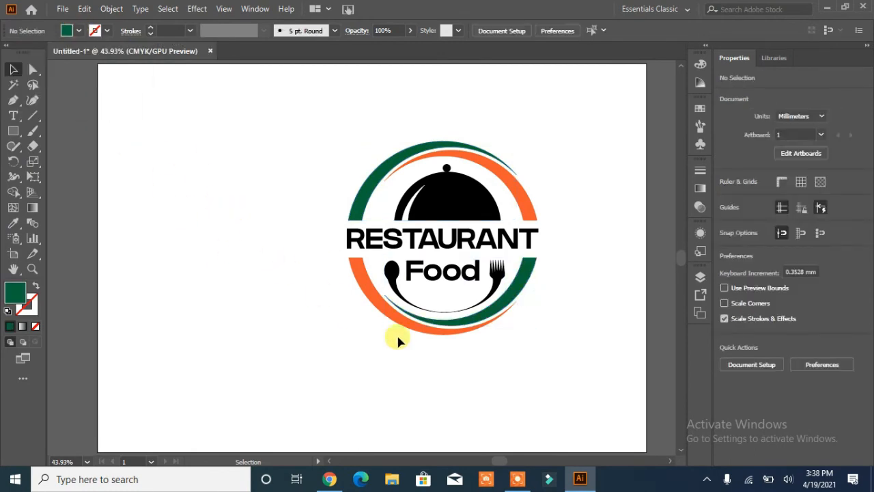
Step: Fill the word RESTAURANT with the orange used on the ring arcs
click(366, 239)
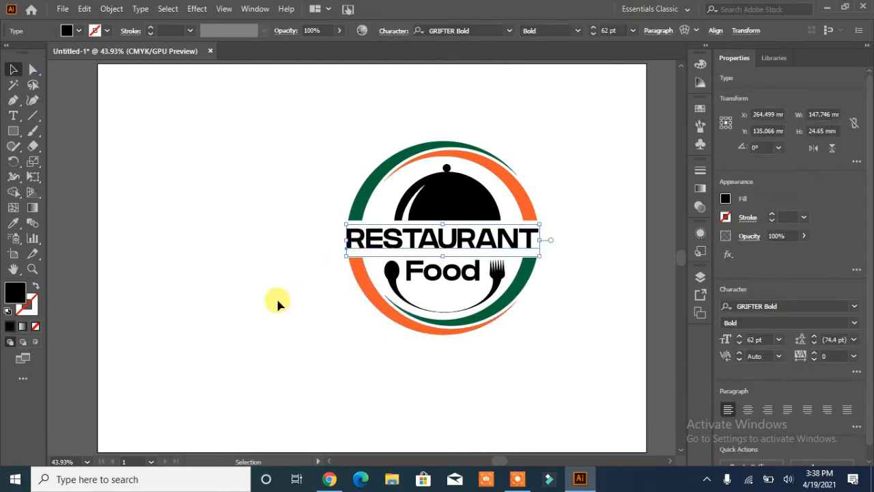
click(79, 30)
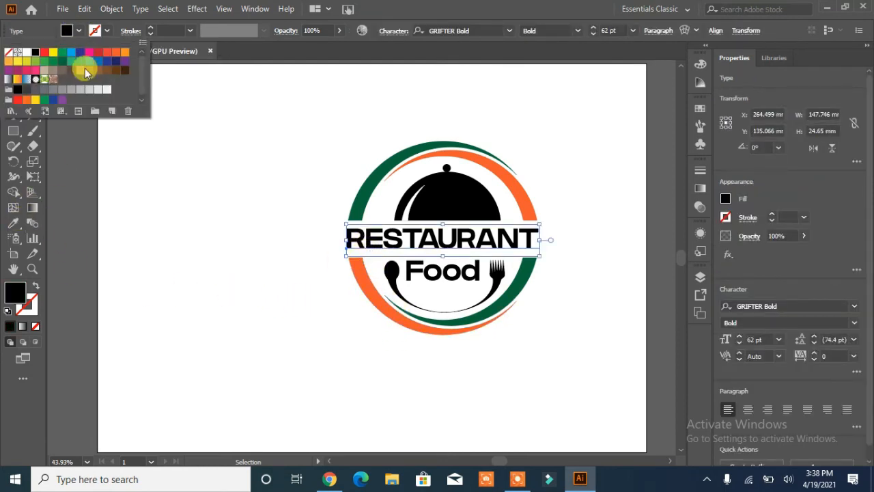
click(118, 56)
click(460, 277)
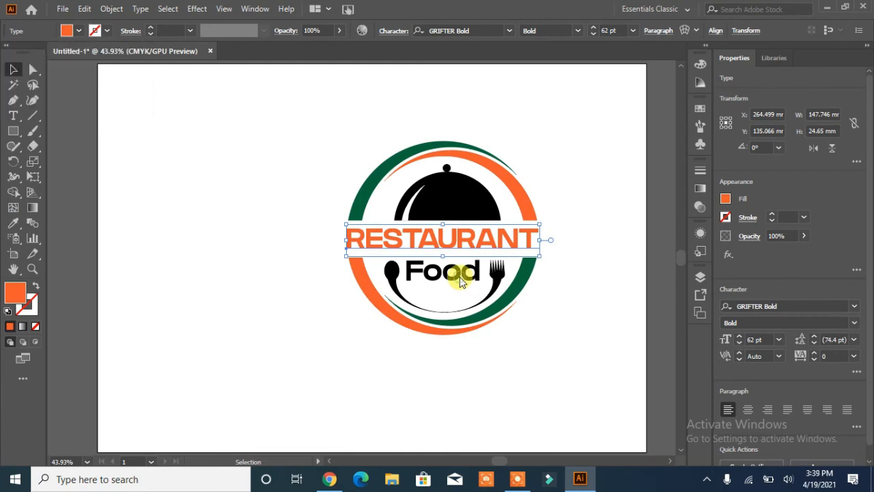
Step: Fill the word Food with the dark green used on the ring arcs
click(451, 280)
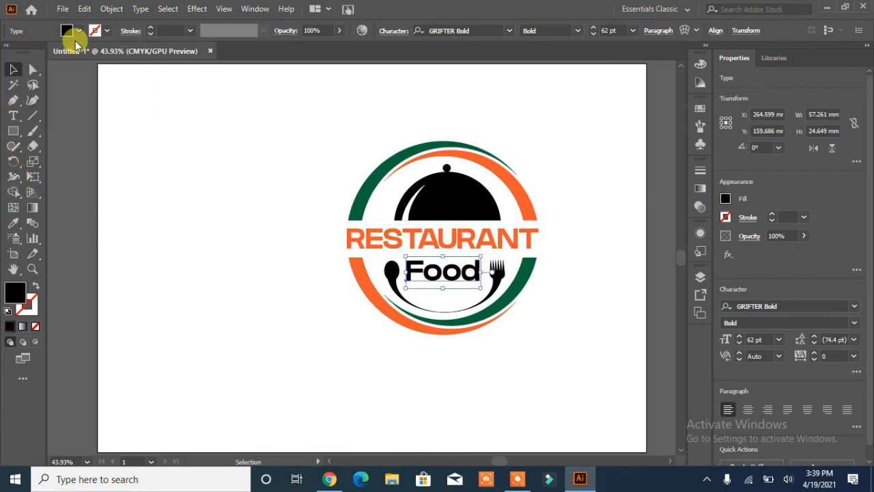
click(78, 30)
click(60, 60)
click(220, 239)
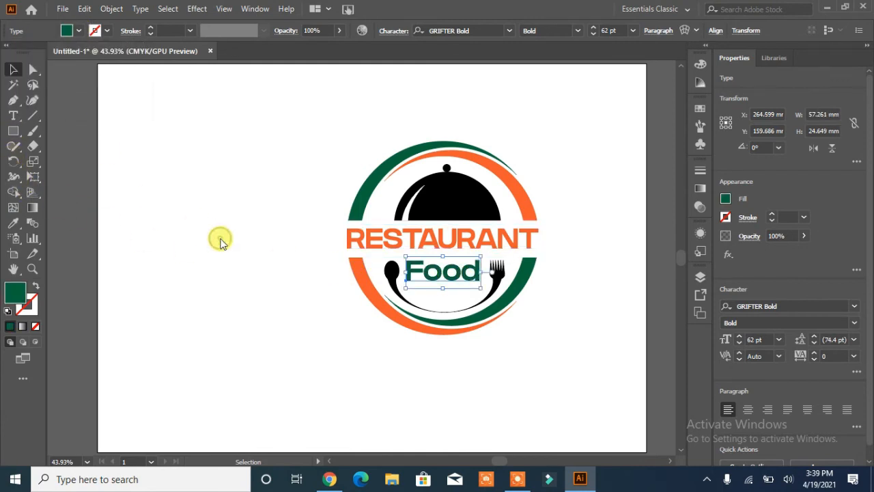
click(220, 239)
Step: Ungroup the food dome artwork above the word RESTAURANT
click(455, 204)
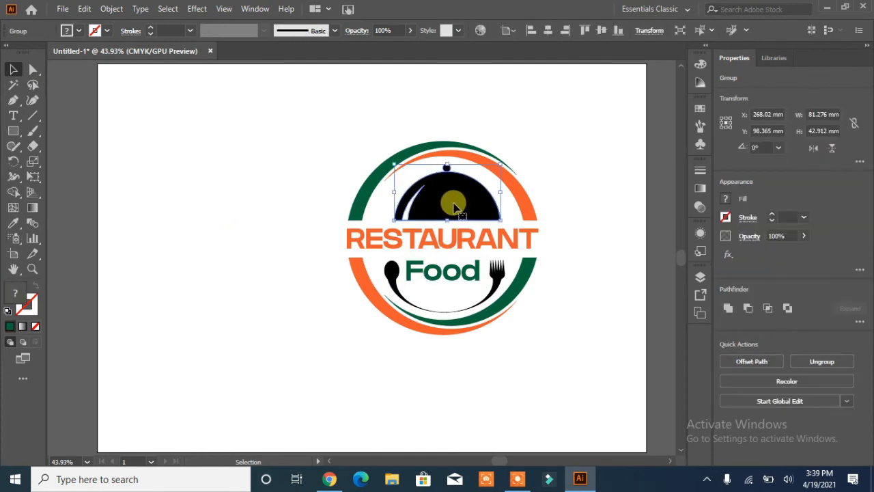
right_click(456, 207)
click(497, 313)
click(250, 256)
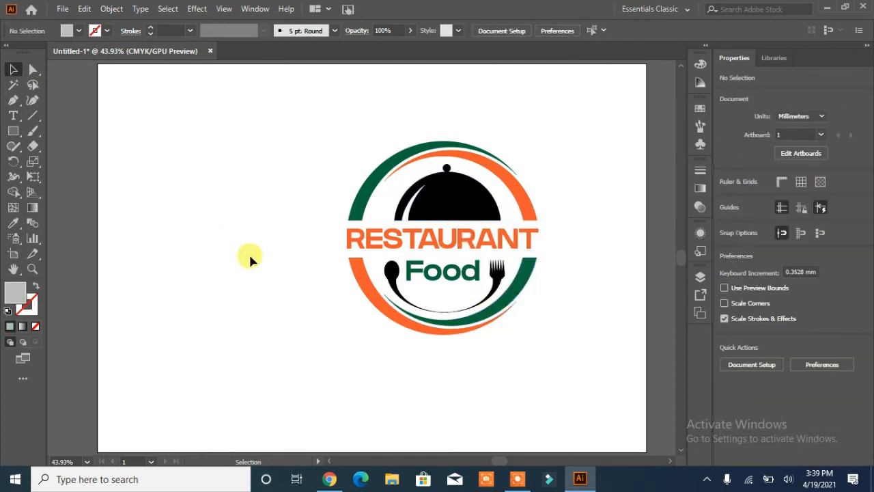
Step: Fill the food dome with the light gray swatch C=0 M=0 Y=0 K=30
click(444, 210)
click(78, 30)
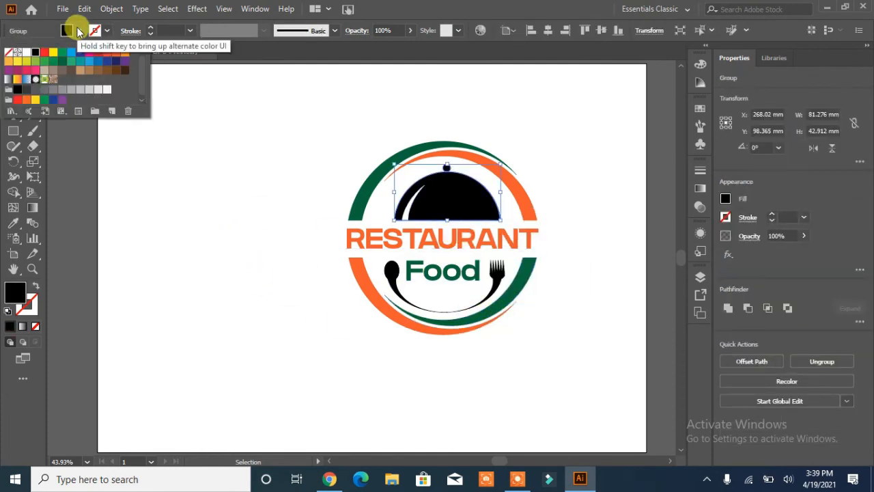
click(52, 91)
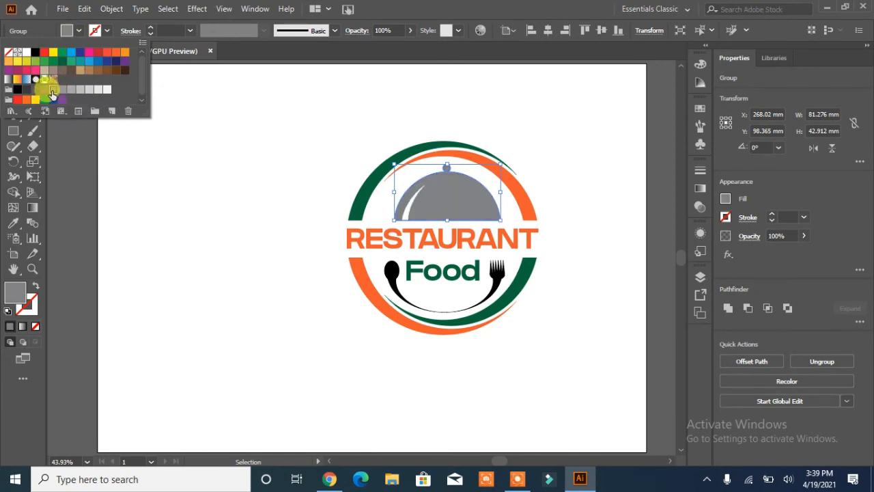
click(75, 90)
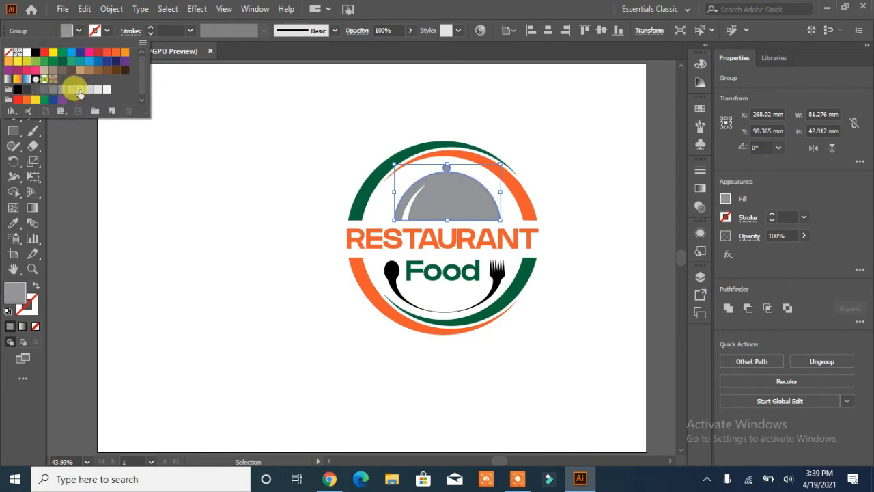
click(71, 91)
click(79, 91)
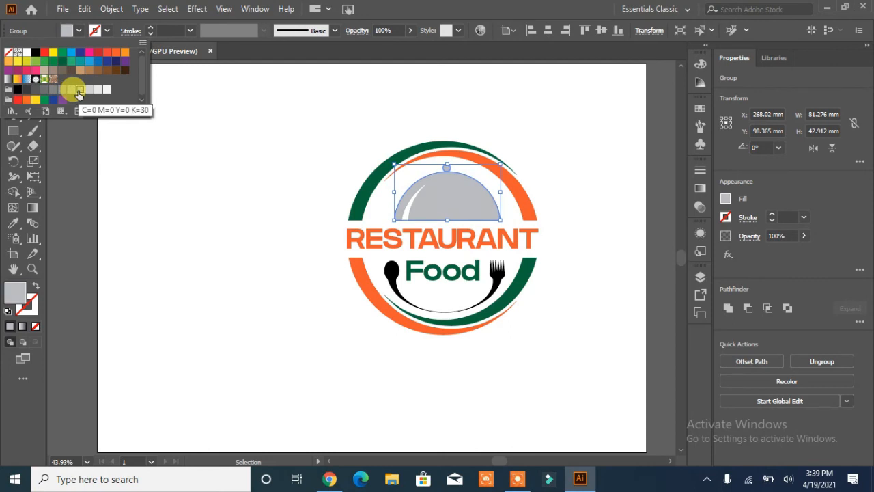
click(158, 166)
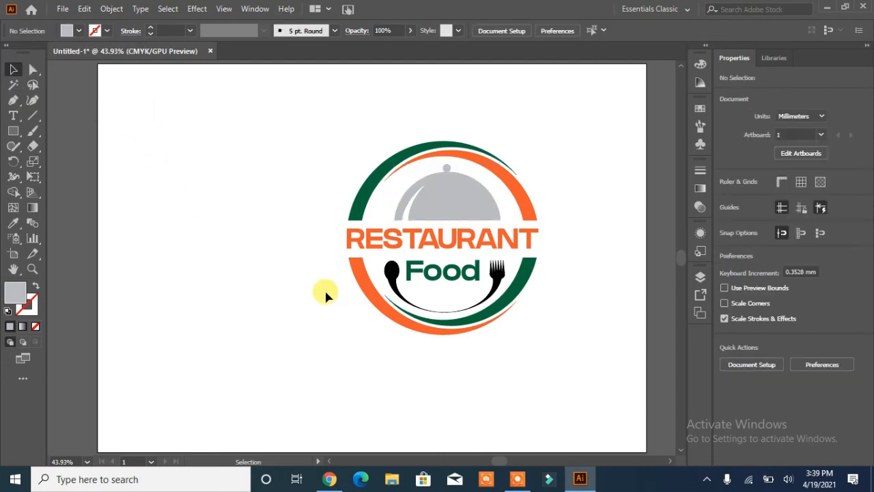
Step: Fill the spoon-and-fork emblem with the light gray of the food dome
click(391, 281)
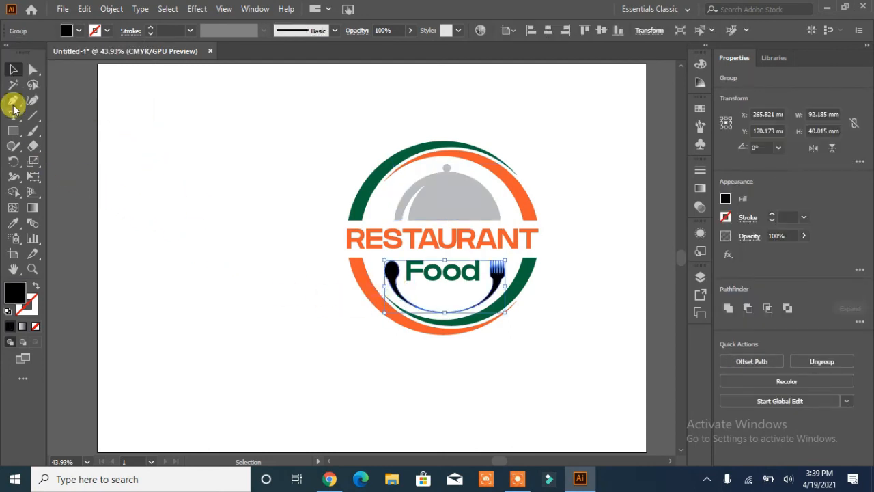
click(13, 223)
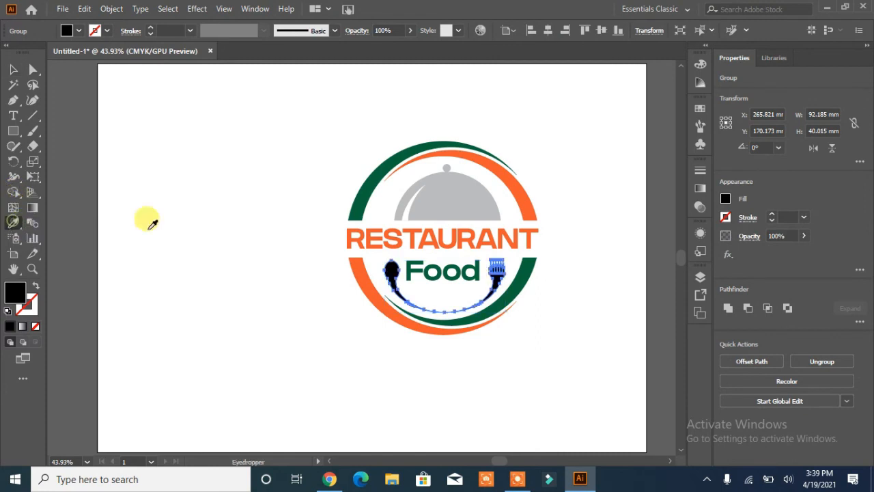
click(438, 191)
click(11, 71)
click(217, 183)
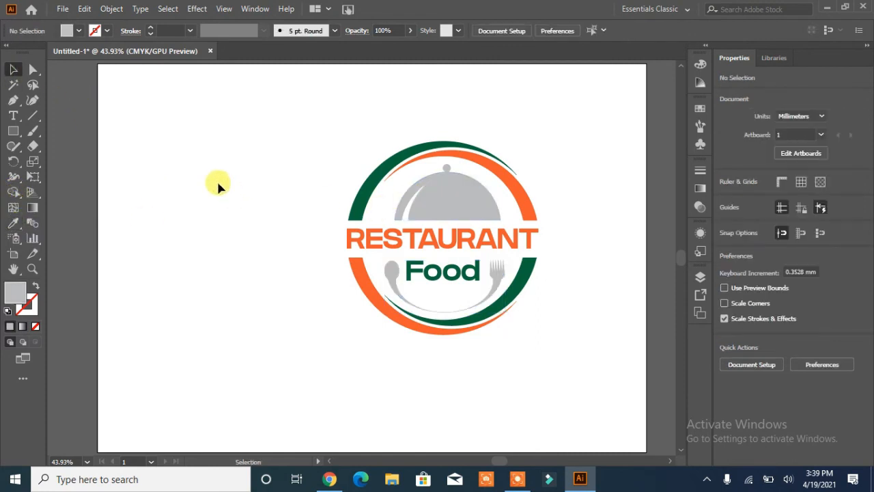
Step: Group all the logo artwork and move it to about the centre of the artboard
drag(570, 158, 276, 333)
click(759, 418)
click(600, 387)
drag(573, 157, 505, 312)
drag(366, 322, 305, 316)
click(566, 297)
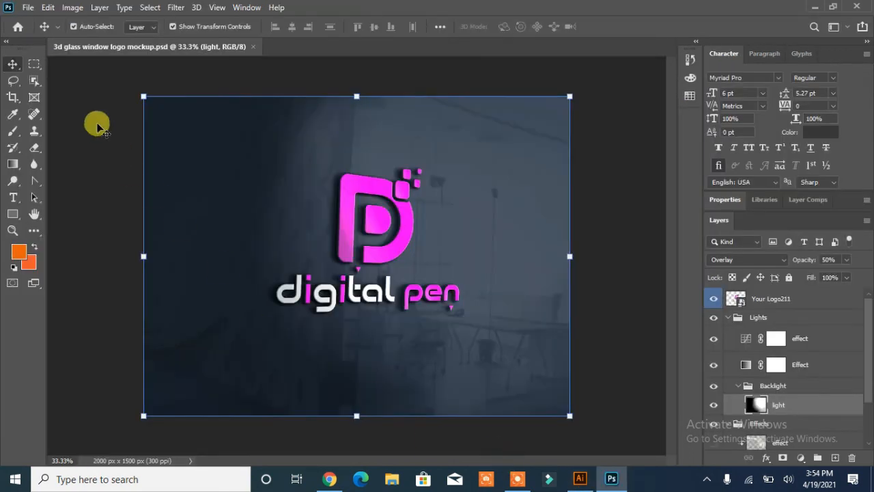
Step: In Photoshop, open the image restaurant-01 from the restaurant folder inside Logo design
click(28, 7)
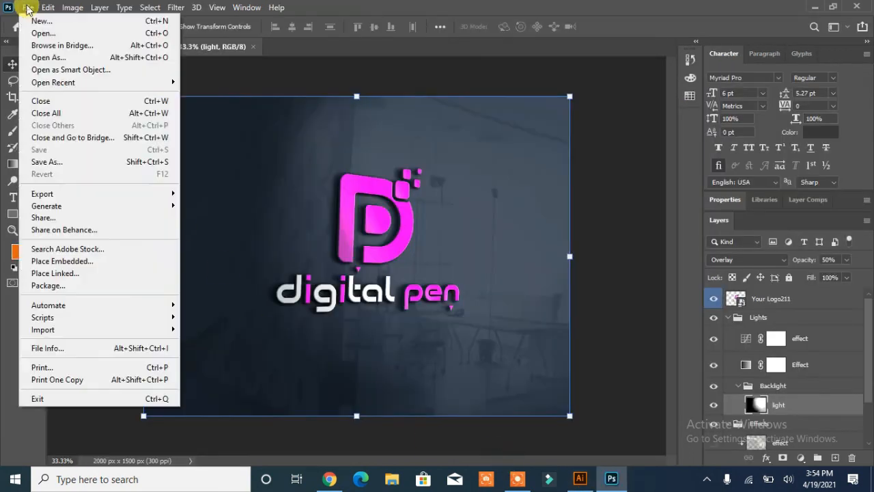
click(42, 33)
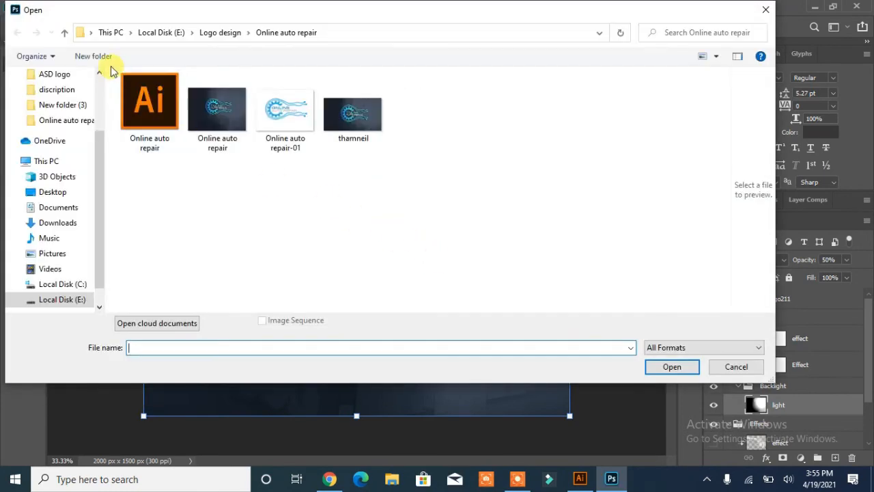
click(64, 32)
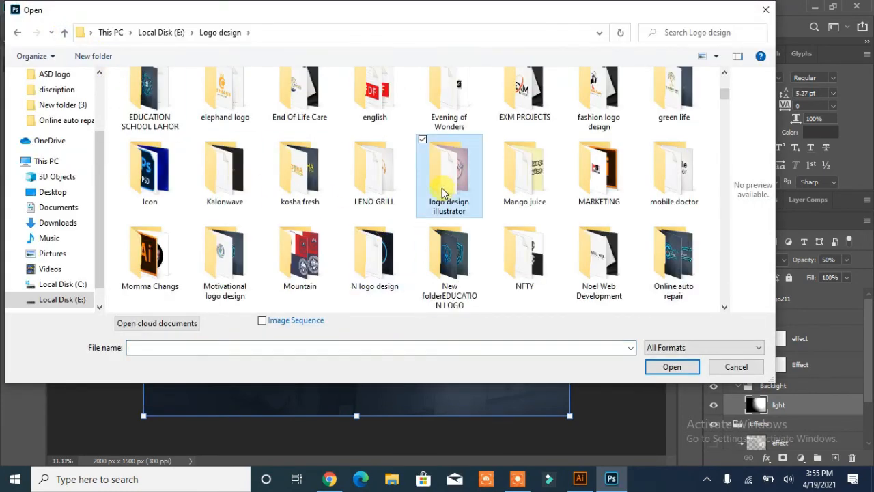
scroll(443, 194, down, 3)
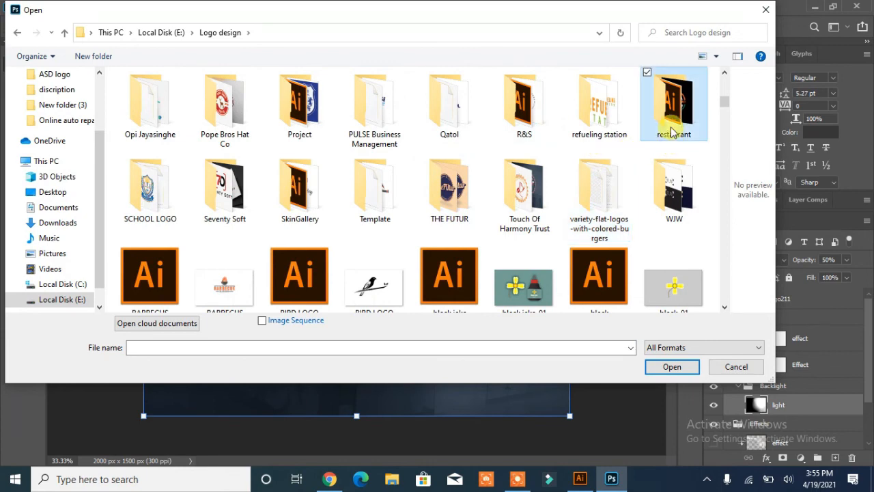
double_click(672, 133)
click(216, 113)
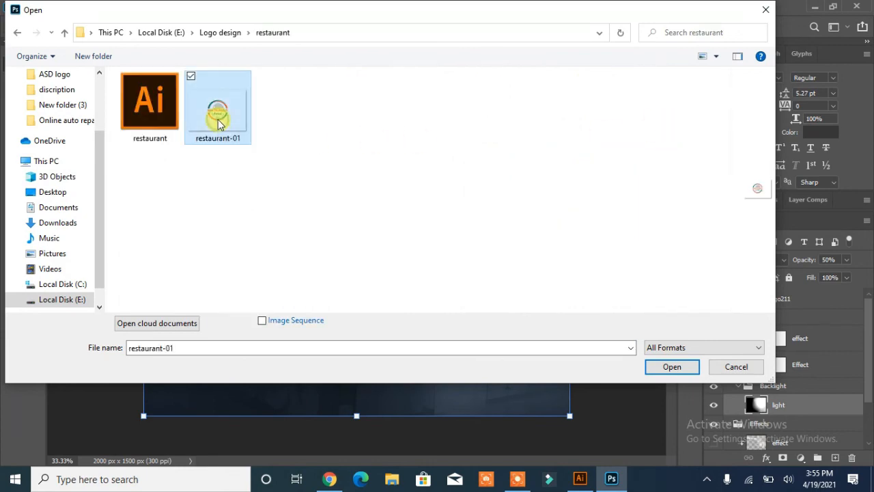
click(672, 367)
Step: Open the Your Logo211 smart object of the 3d glass window logo mockup for editing
click(205, 46)
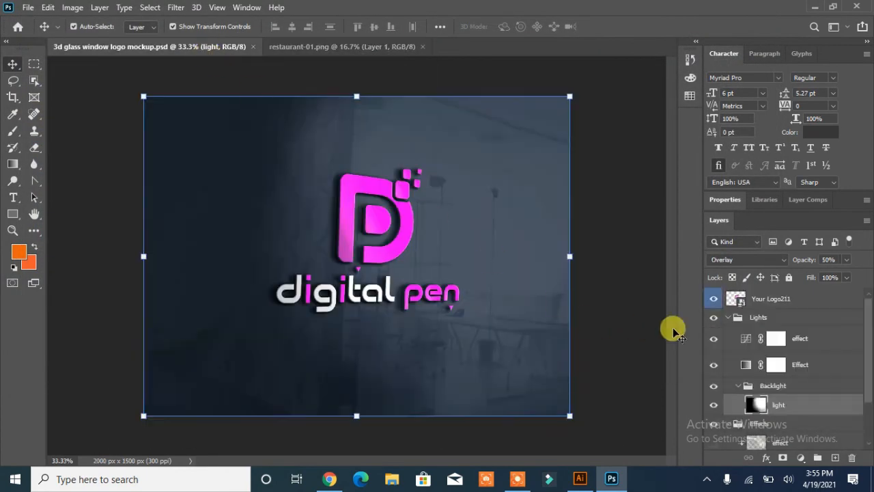
double_click(739, 302)
Step: Bring the restaurant logo from restaurant-01.png into the centre of the Your Logo211 document and hide Layer 4 with the digital pen logo
click(324, 45)
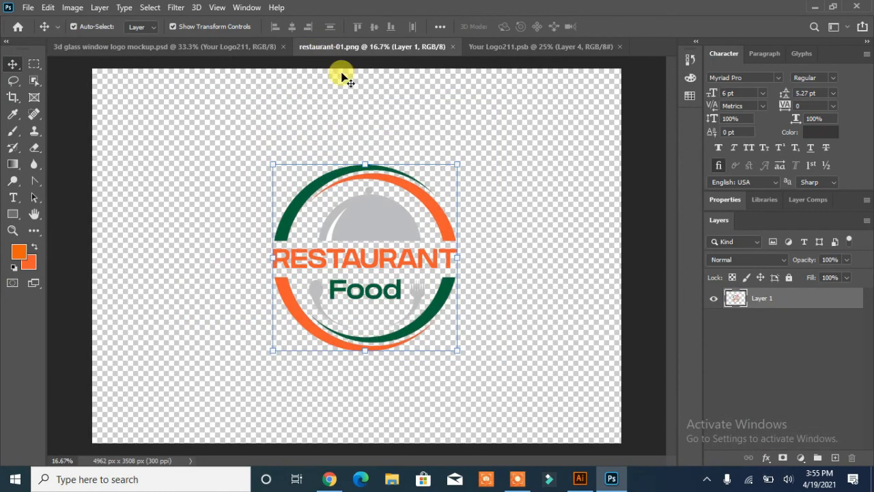
drag(389, 230, 362, 209)
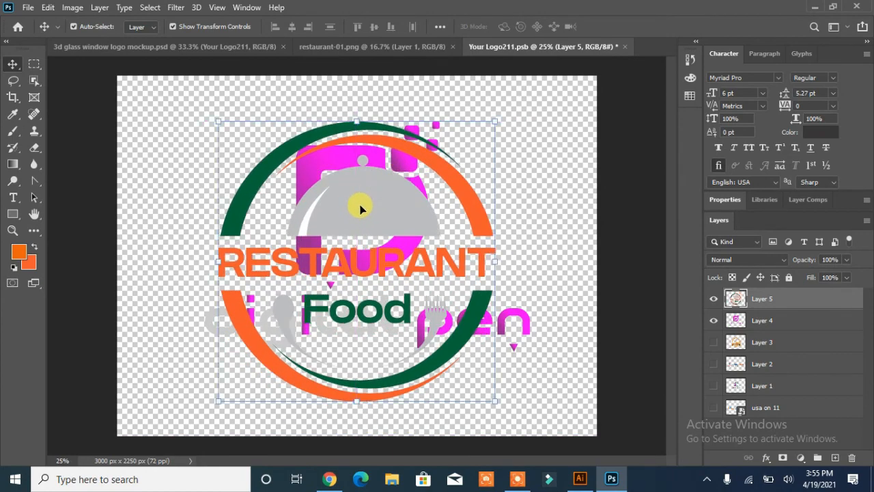
click(494, 401)
click(712, 320)
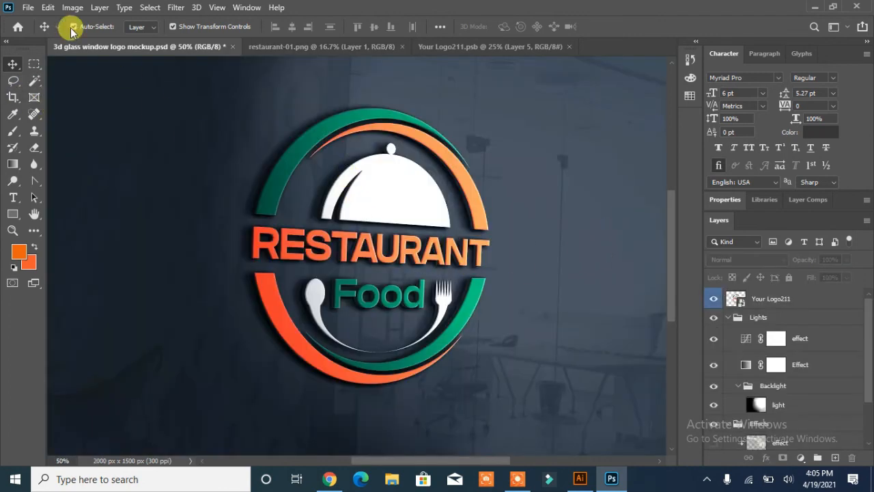
Step: Bring up the file commands for the 3d glass window logo mockup
click(29, 6)
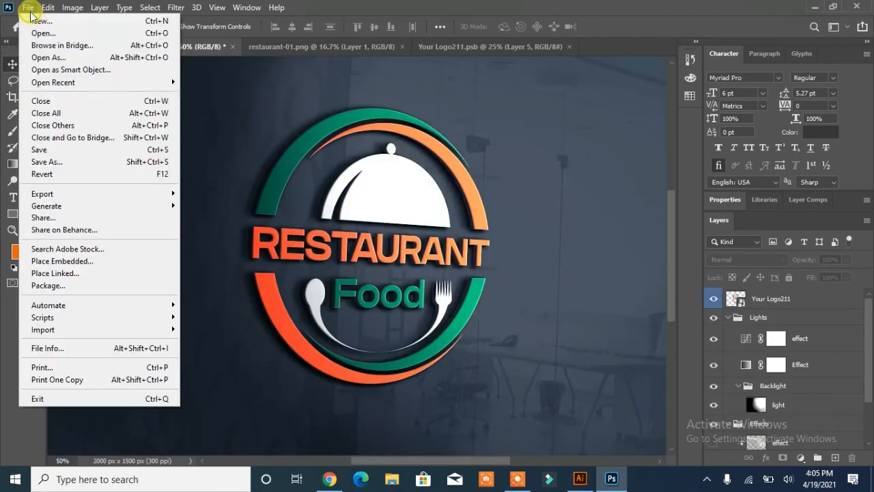